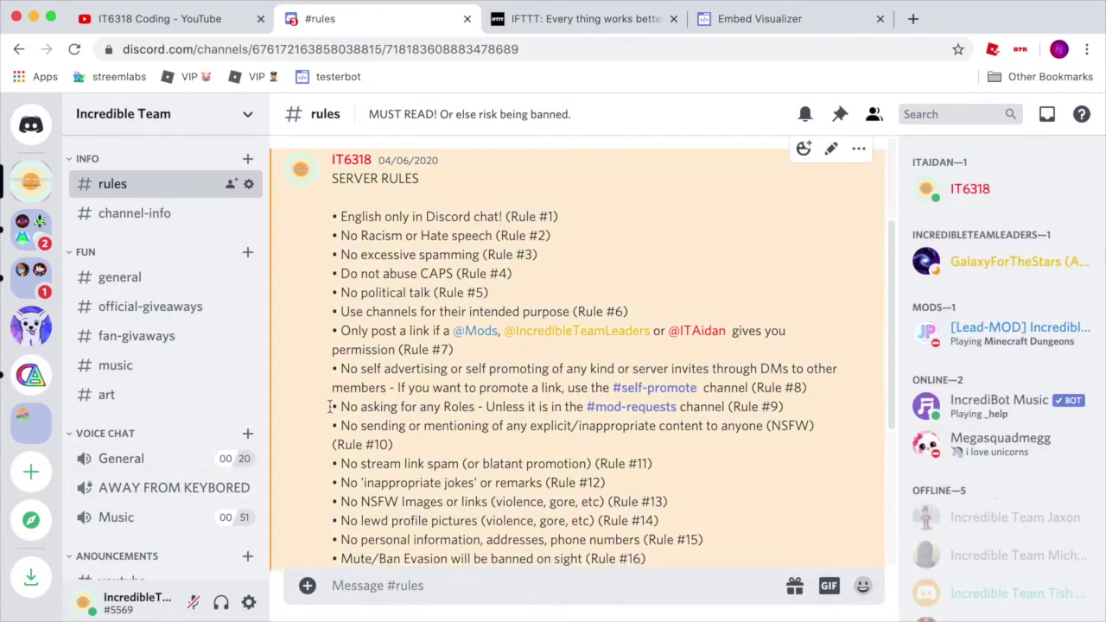
- Create a text channel named test-101 in the server's Anouncements category
{"action": "scroll", "coordinate": [155, 493], "scroll_direction": "down", "scroll_amount": 4}
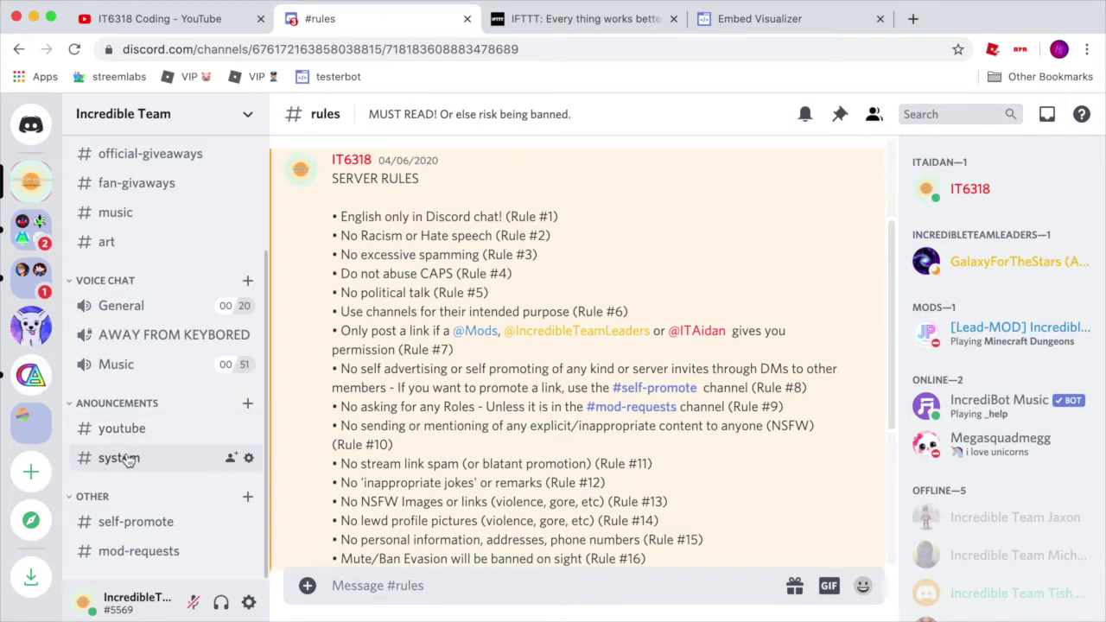
{"action": "left_click", "coordinate": [249, 405]}
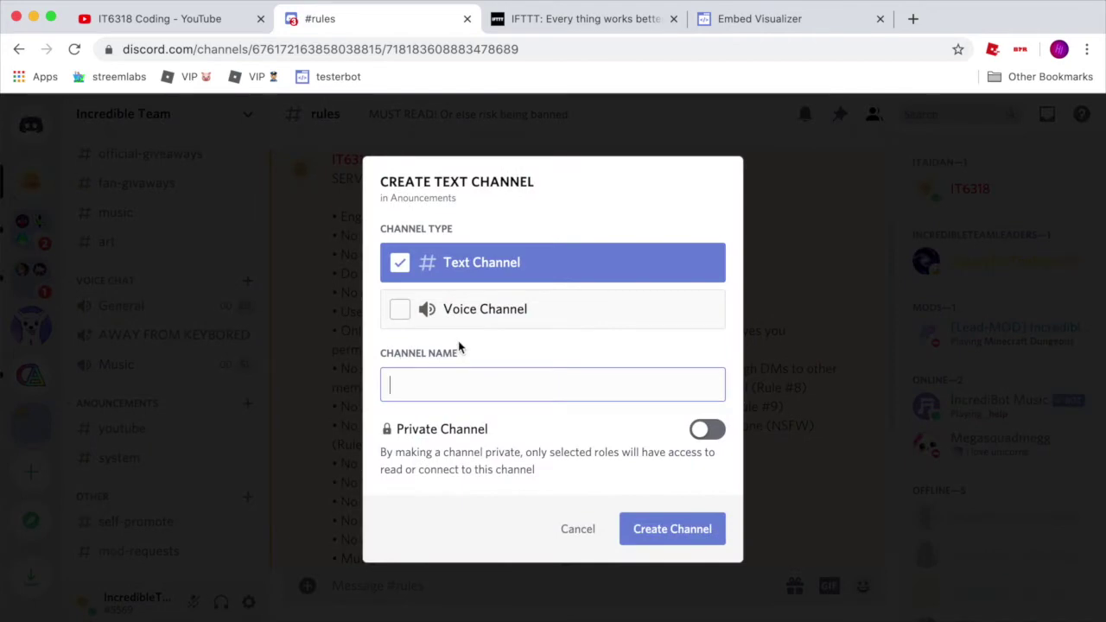
{"action": "type", "text": "test-101"}
{"action": "left_click", "coordinate": [668, 531]}
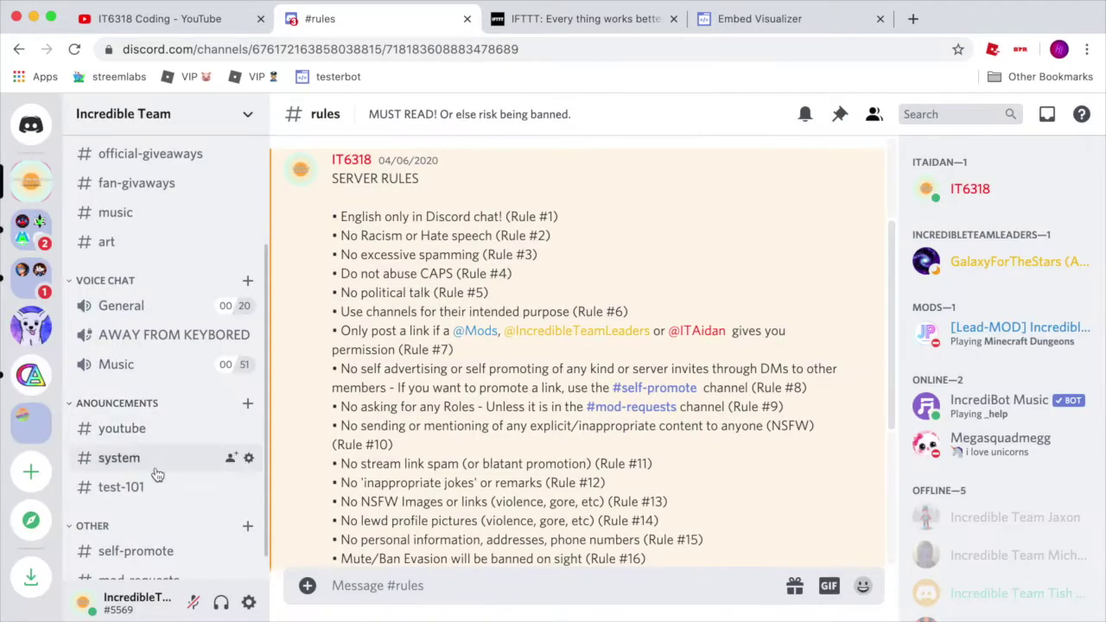
- Open the test-101 channel's settings and create a new webhook for it
{"action": "left_click", "coordinate": [129, 489]}
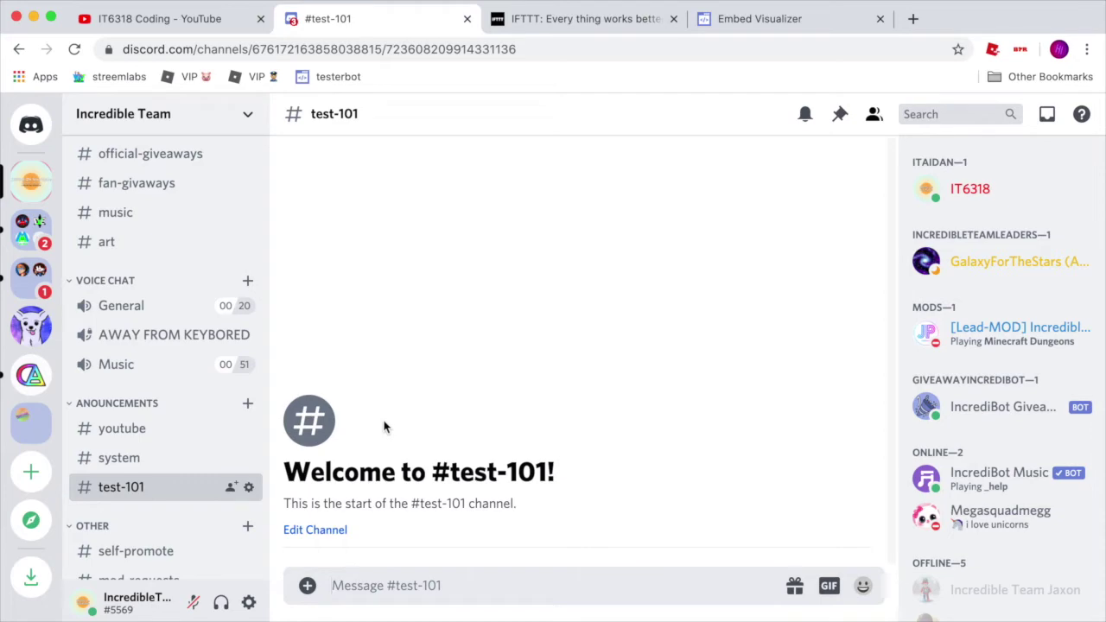
{"action": "left_click", "coordinate": [249, 489]}
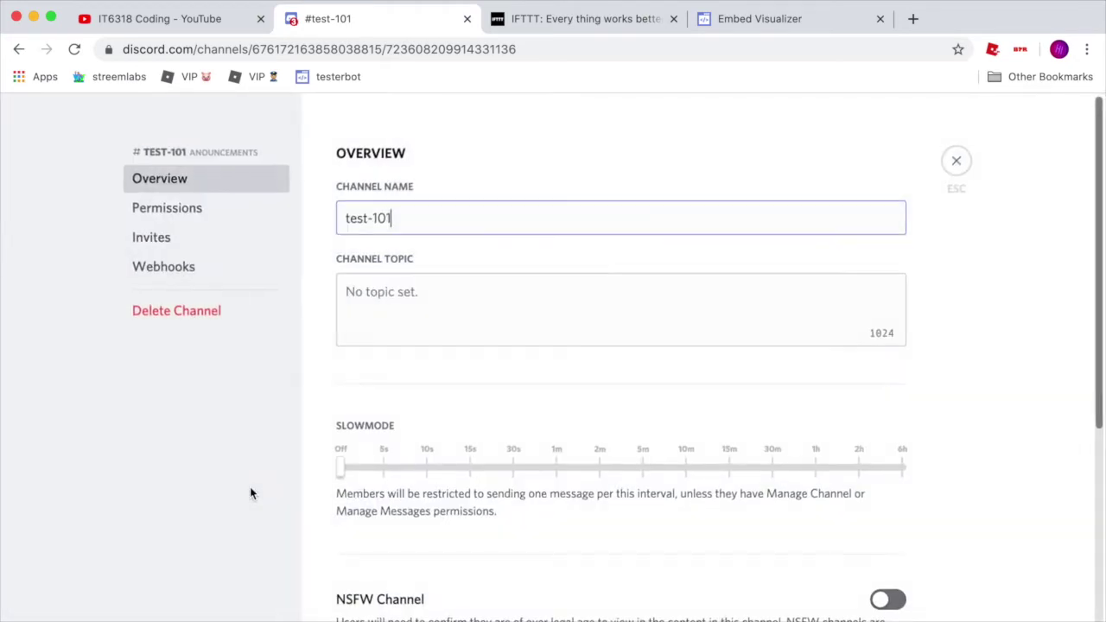
{"action": "left_click", "coordinate": [192, 272]}
{"action": "left_click", "coordinate": [845, 209]}
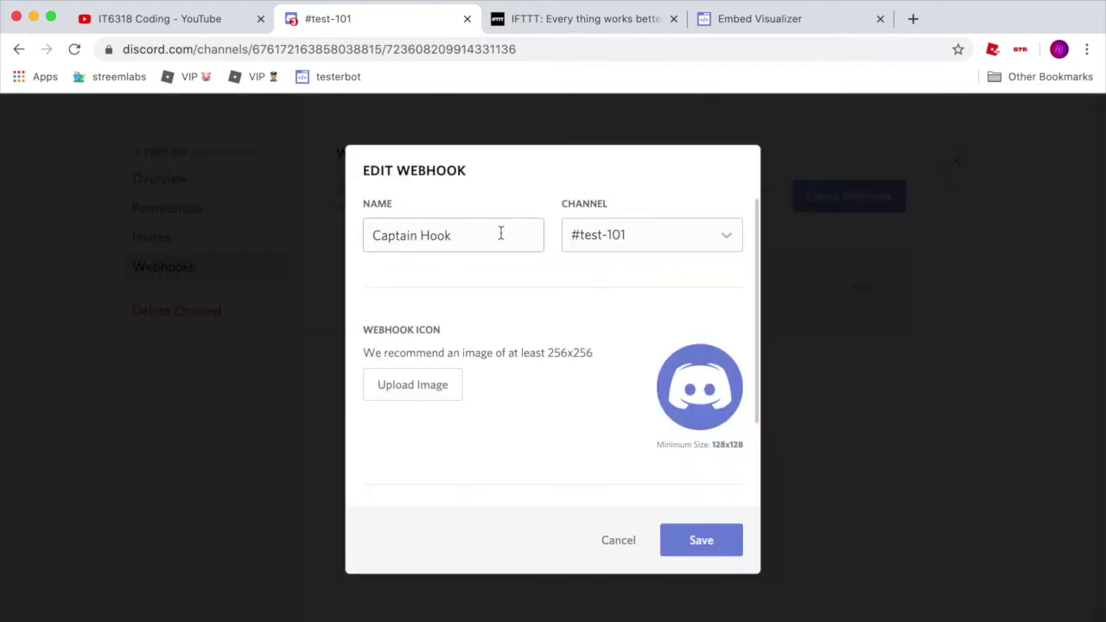
- Name the webhook Anouncer Bot and upload the orange channel logo image as its icon
{"action": "left_click_drag", "start_coordinate": [501, 234], "coordinate": [361, 233]}
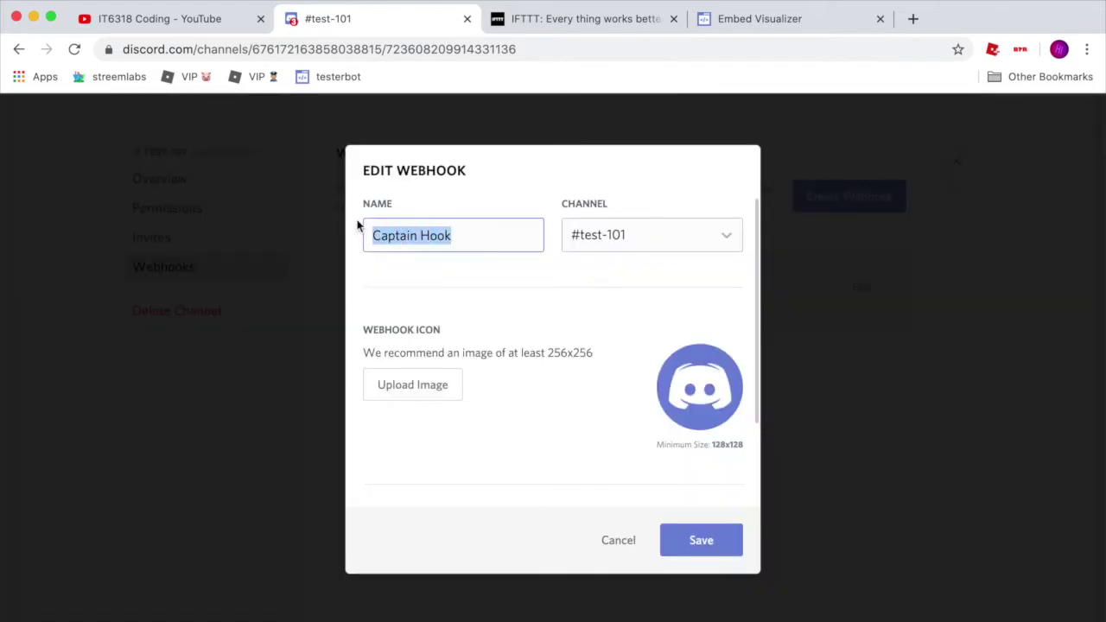
{"action": "type", "text": "Anounce"}
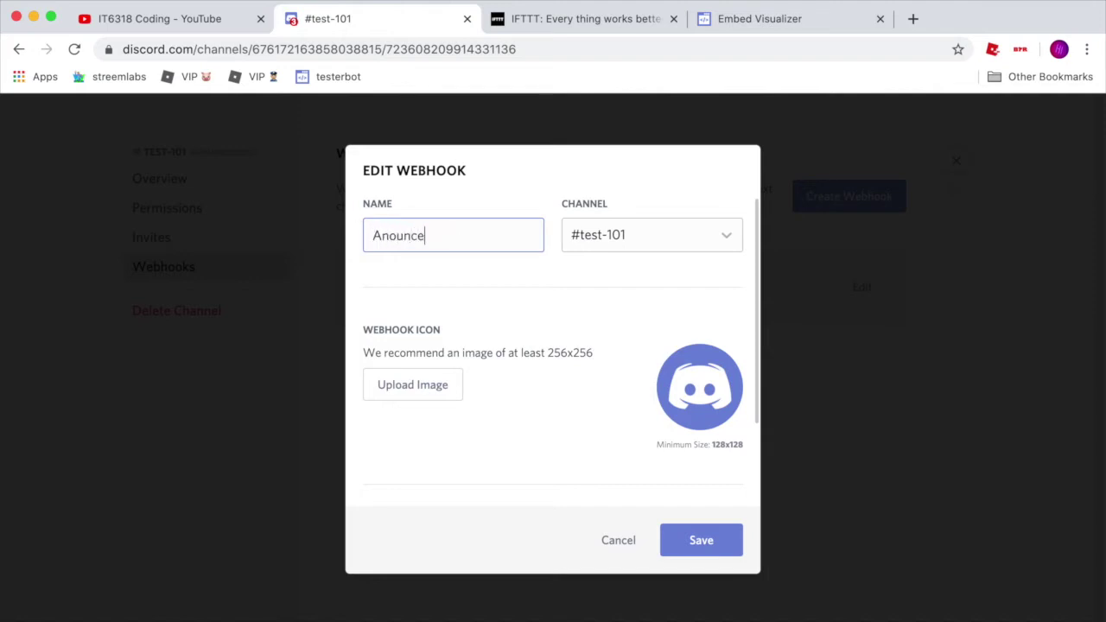
{"action": "type", "text": "r Bot"}
{"action": "left_click", "coordinate": [426, 387]}
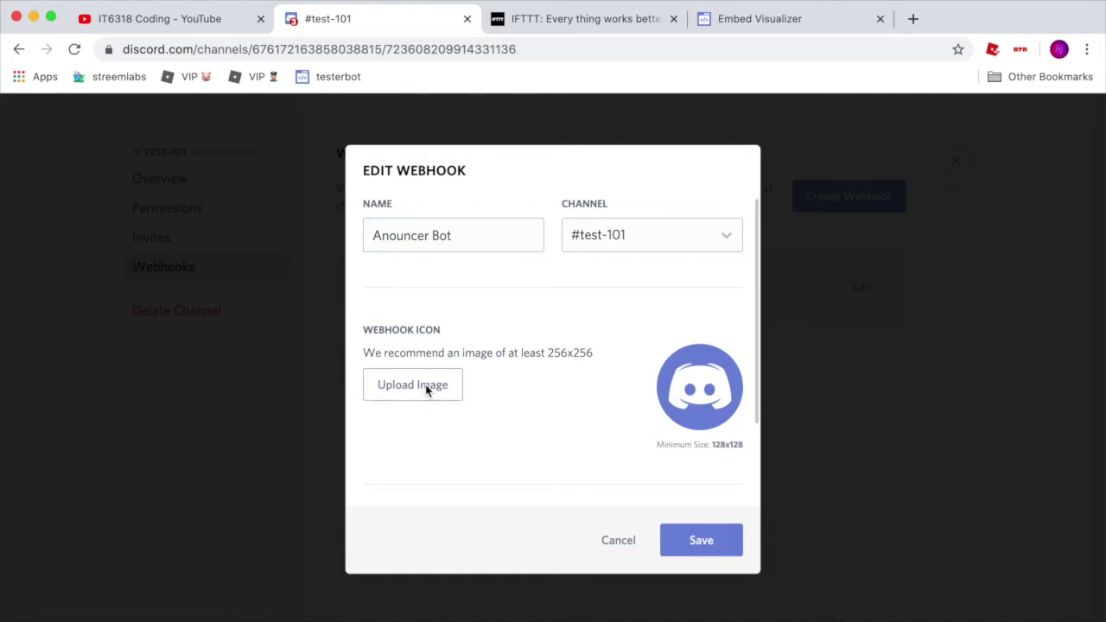
{"action": "left_click", "coordinate": [414, 185]}
{"action": "left_click", "coordinate": [864, 431]}
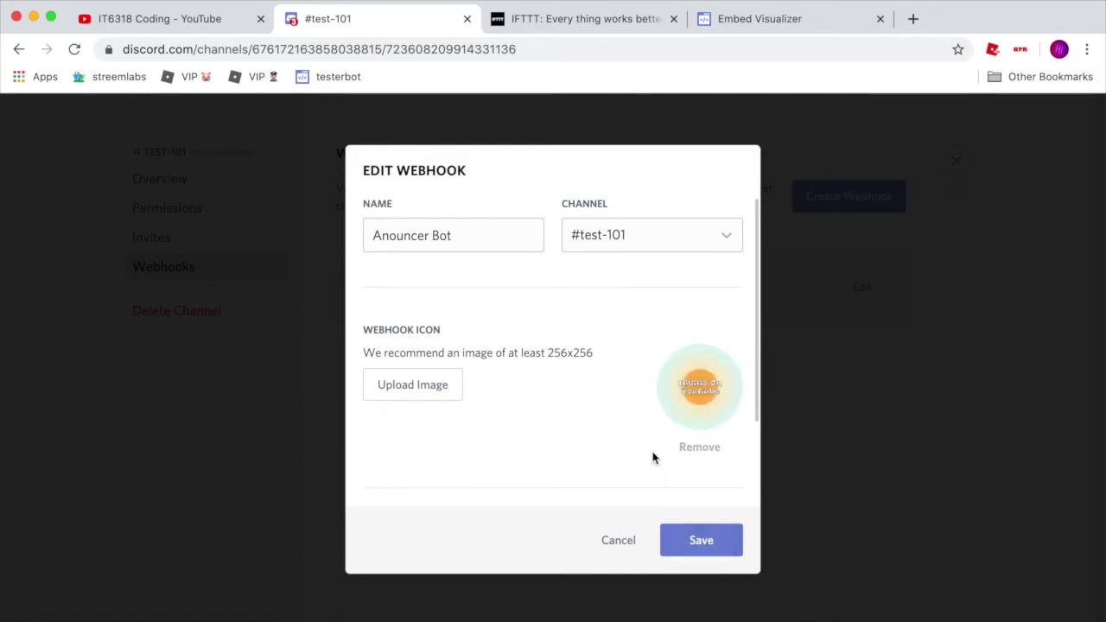
- Copy the webhook's URL, save the webhook and close the channel settings
{"action": "scroll", "coordinate": [631, 444], "scroll_direction": "down", "scroll_amount": 3}
{"action": "scroll", "coordinate": [631, 444], "scroll_direction": "down", "scroll_amount": 1}
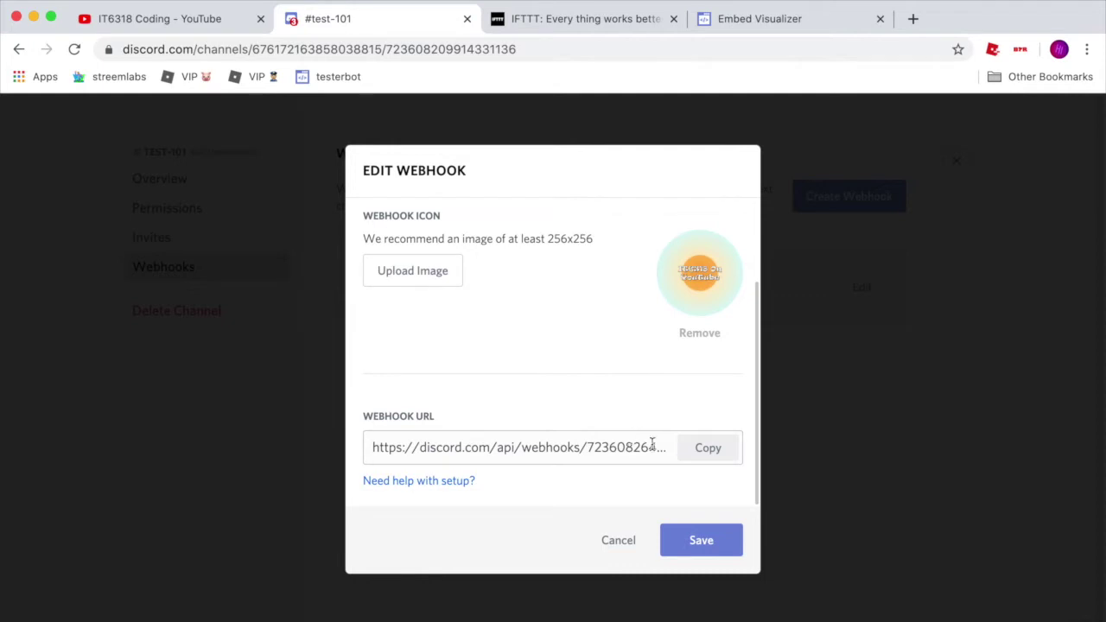
{"action": "left_click", "coordinate": [709, 451]}
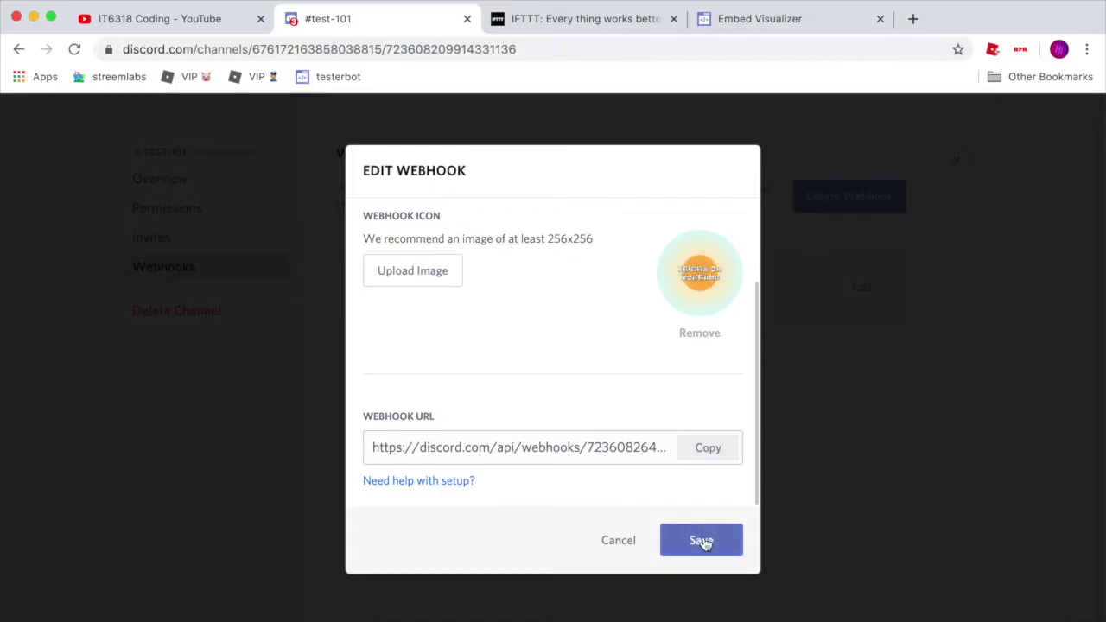
{"action": "left_click", "coordinate": [702, 541]}
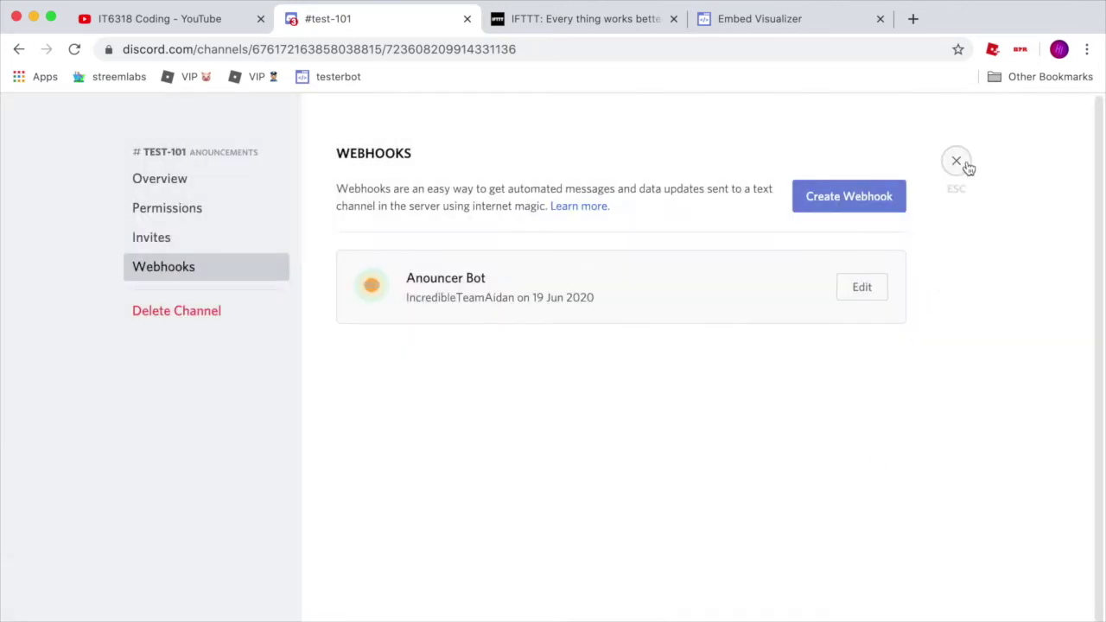
{"action": "left_click", "coordinate": [961, 164]}
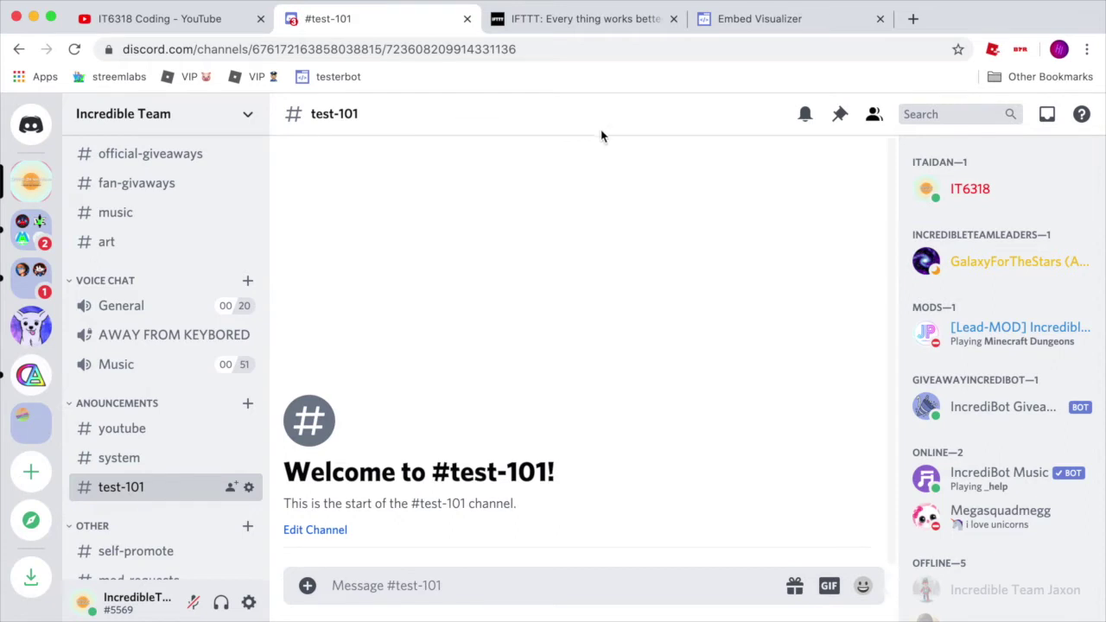
{"action": "left_click", "coordinate": [913, 18]}
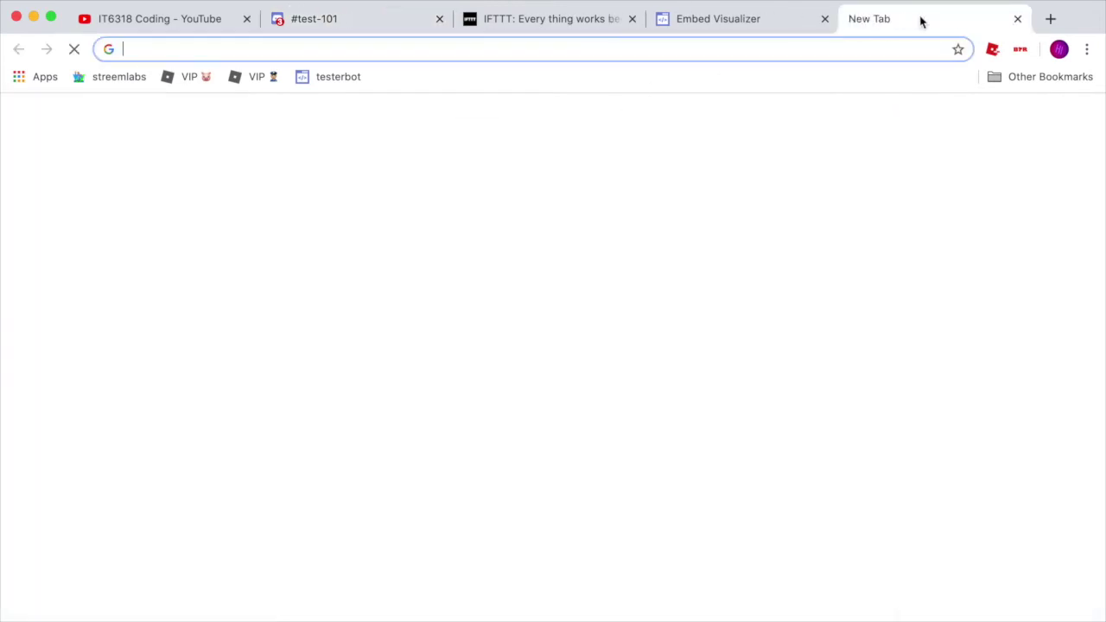
{"action": "type", "text": "zap"}
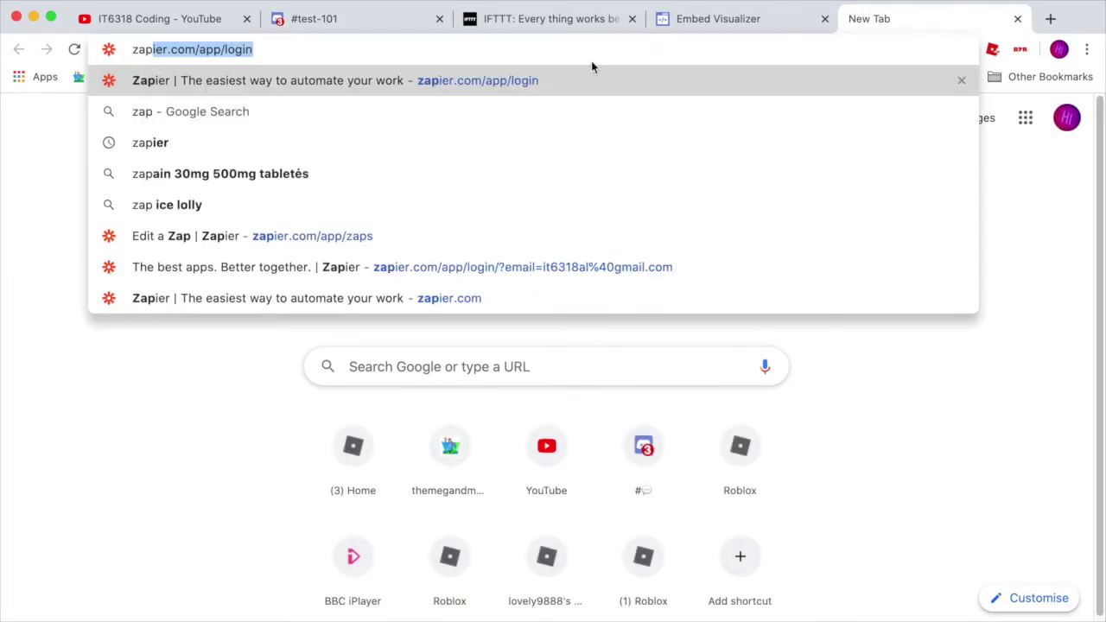
{"action": "left_click", "coordinate": [214, 84]}
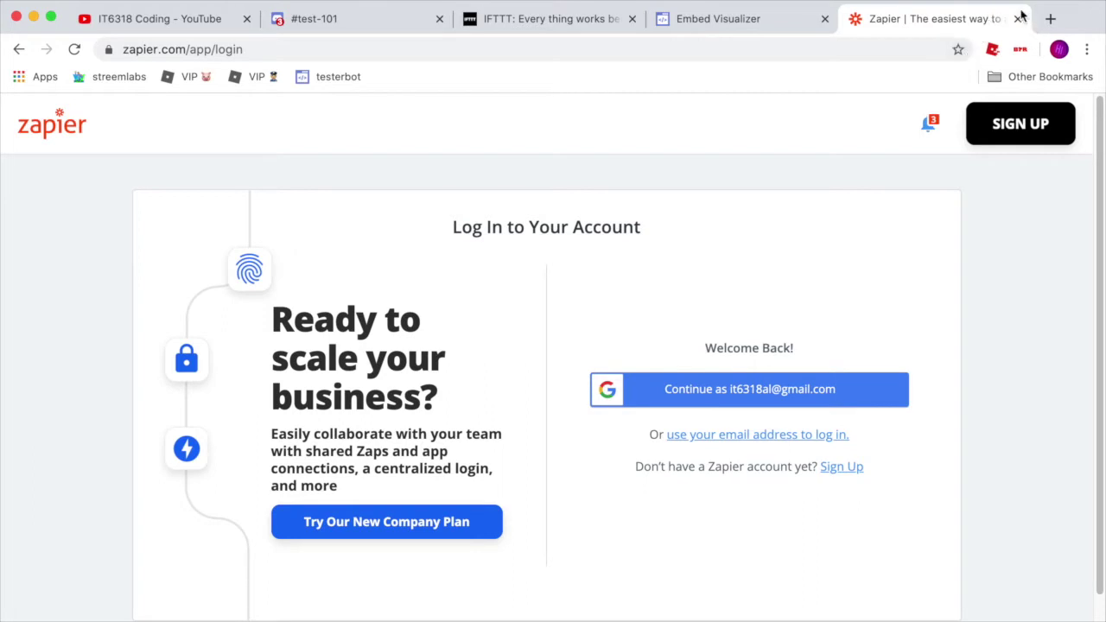
{"action": "left_click", "coordinate": [1019, 20]}
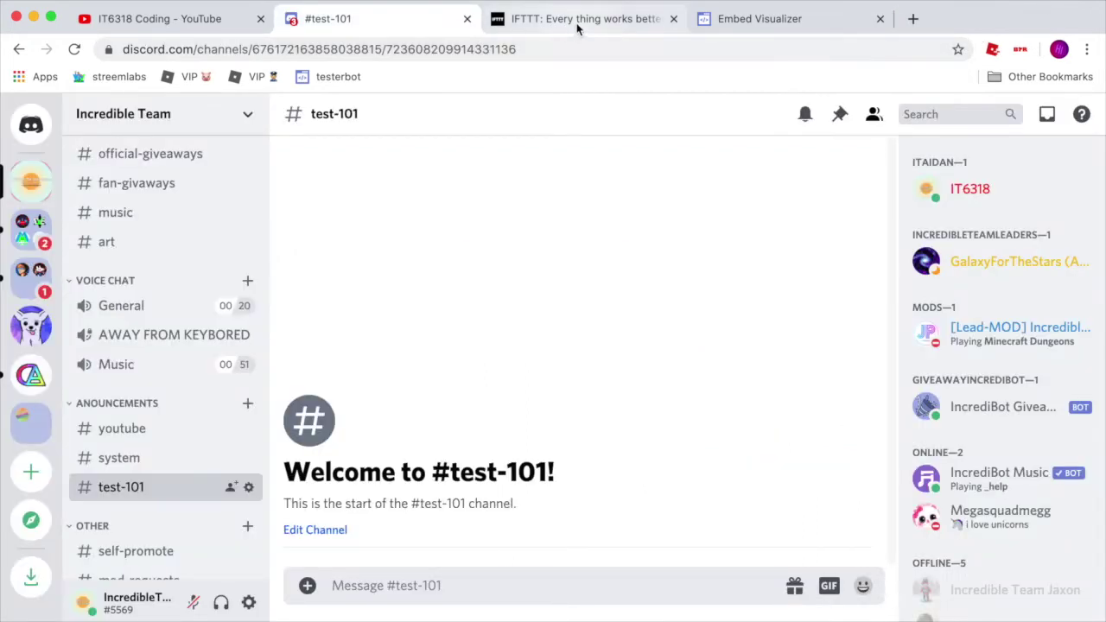
- Switch to IFTTT and sign in with the Google account
{"action": "left_click", "coordinate": [531, 24]}
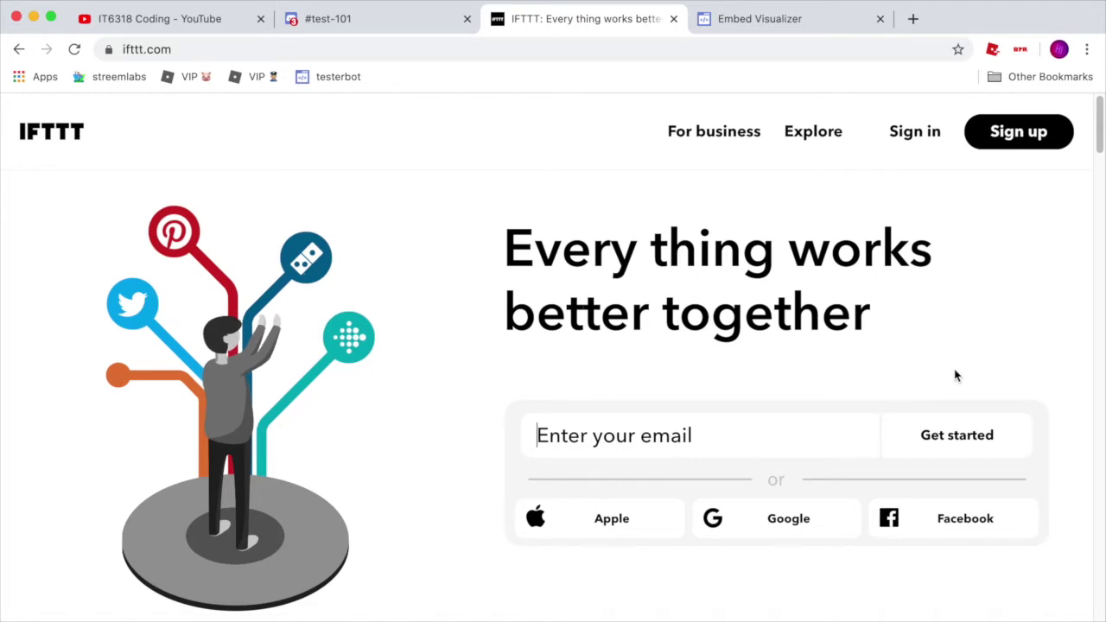
{"action": "left_click", "coordinate": [789, 521]}
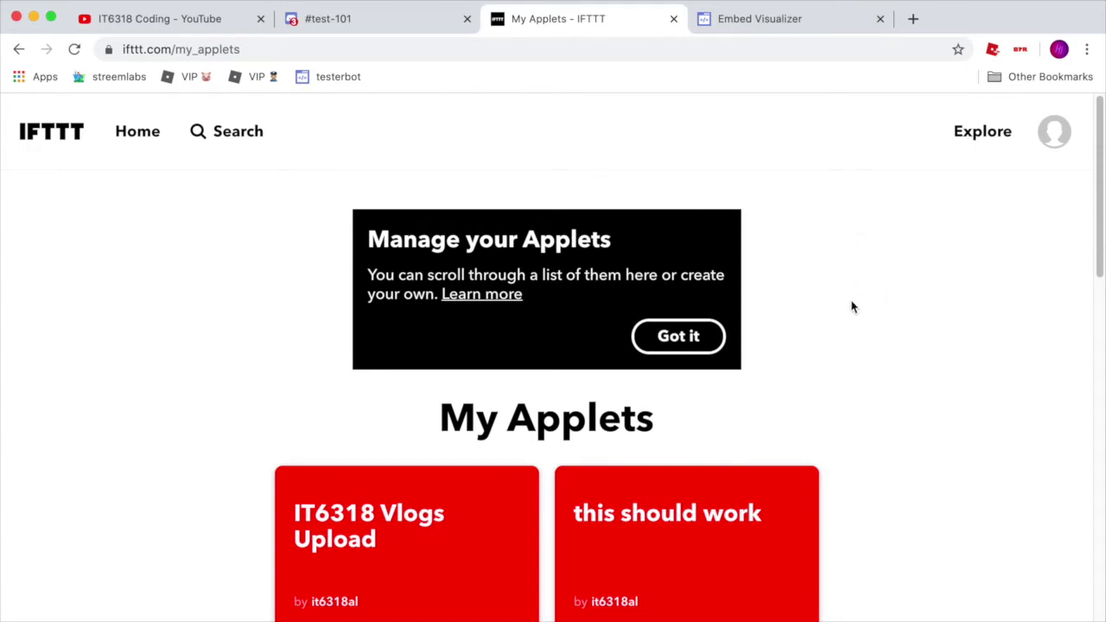
{"action": "scroll", "coordinate": [838, 327], "scroll_direction": "down", "scroll_amount": 2}
{"action": "scroll", "coordinate": [843, 323], "scroll_direction": "down", "scroll_amount": 3}
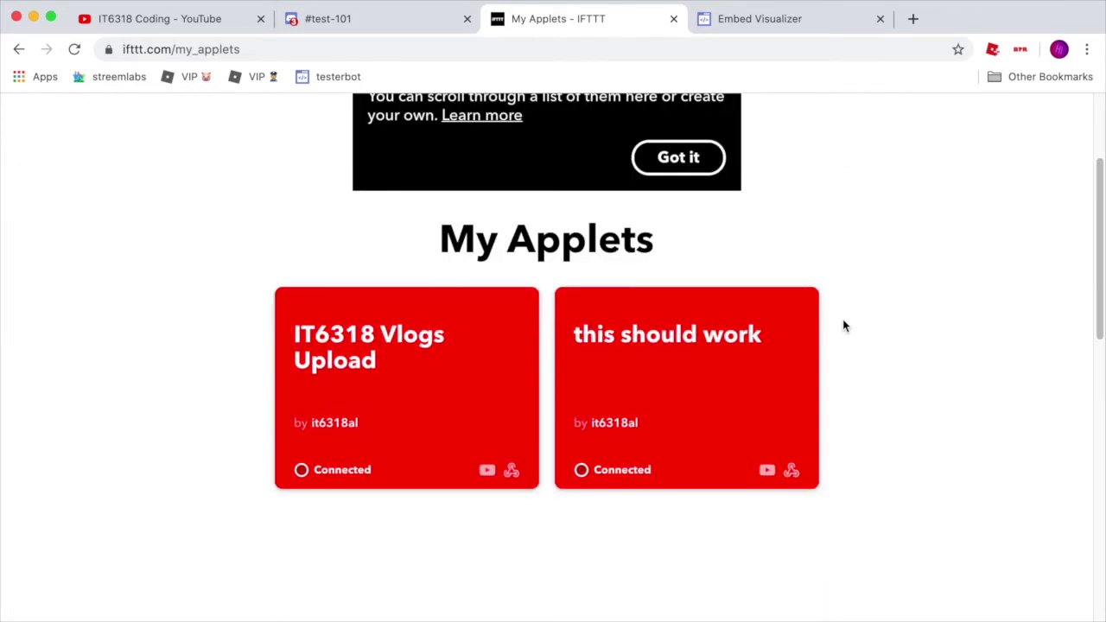
{"action": "scroll", "coordinate": [843, 324], "scroll_direction": "up", "scroll_amount": 5}
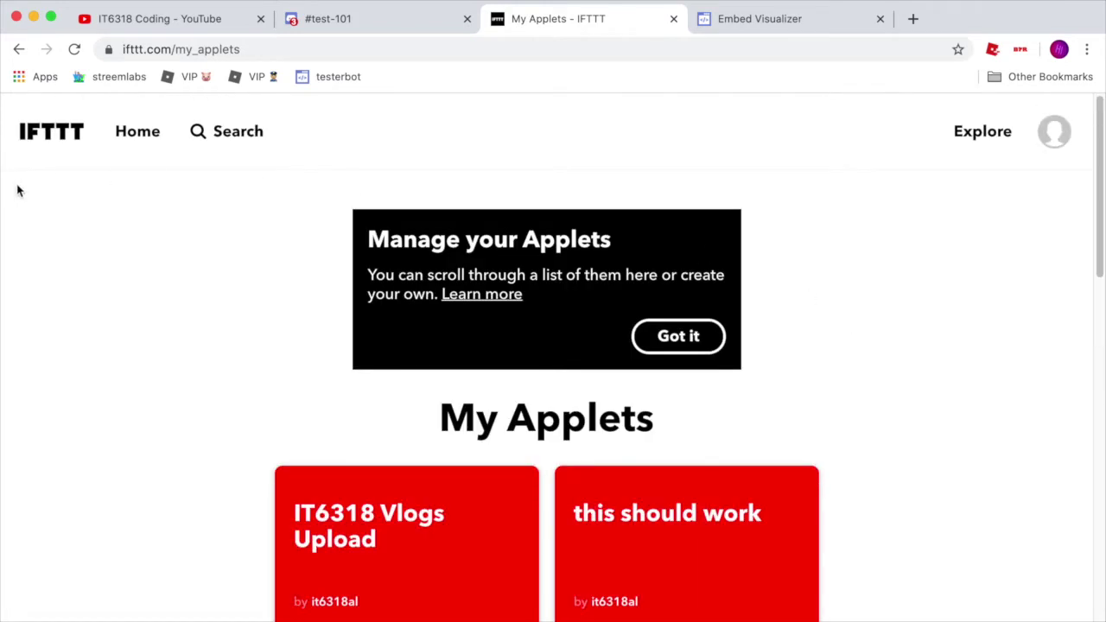
- Start creating a new custom applet from the account options
{"action": "left_click", "coordinate": [125, 137]}
{"action": "scroll", "coordinate": [951, 441], "scroll_direction": "down", "scroll_amount": 5}
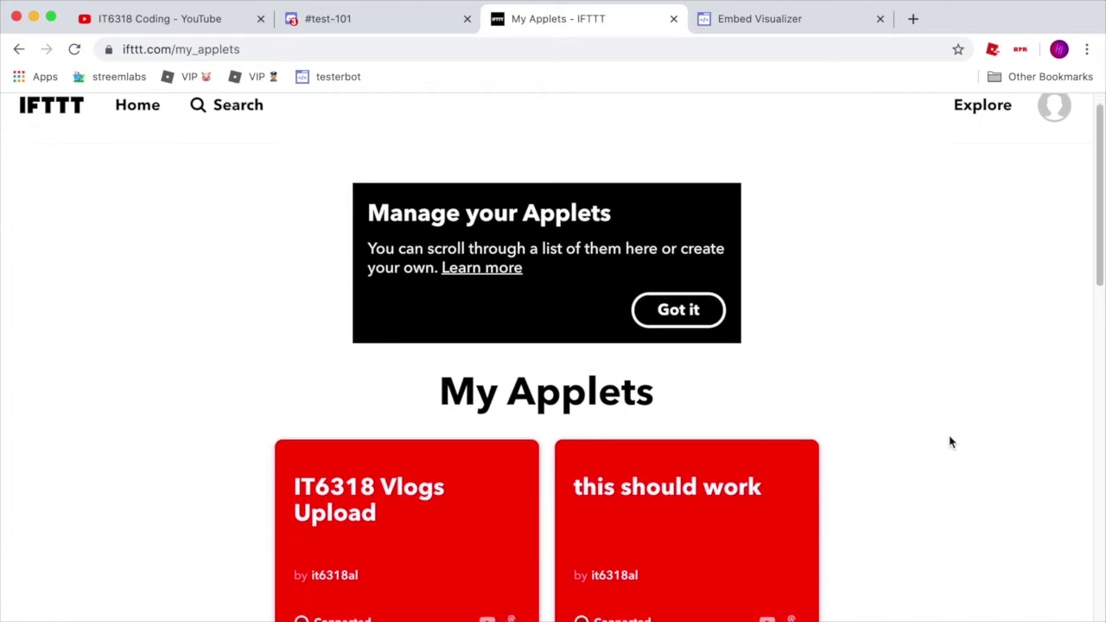
{"action": "scroll", "coordinate": [950, 443], "scroll_direction": "up", "scroll_amount": 5}
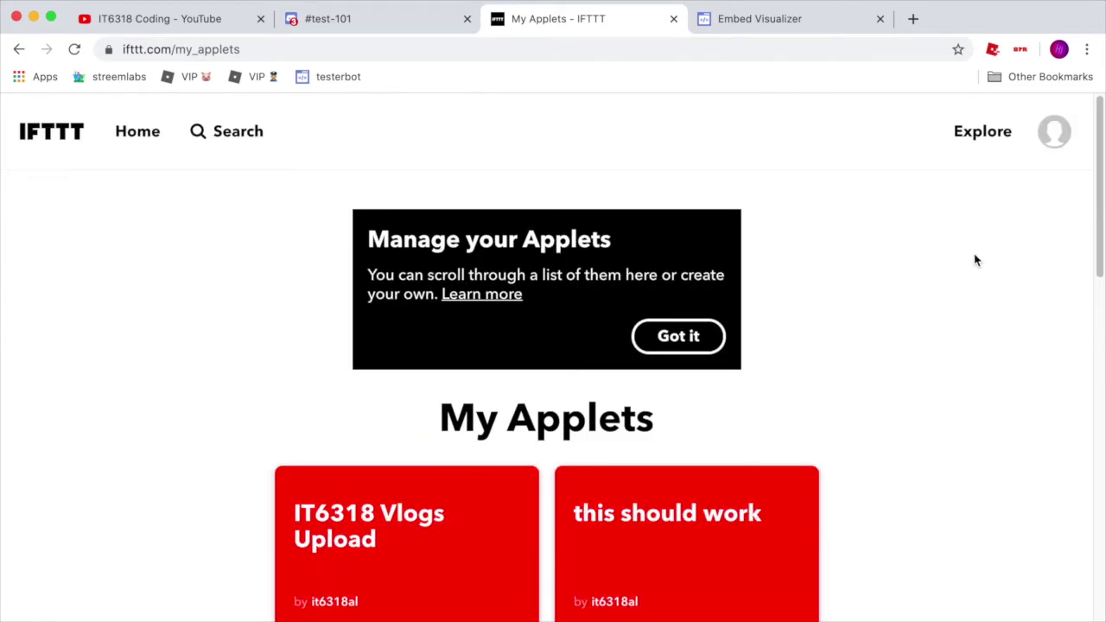
{"action": "left_click", "coordinate": [1056, 135]}
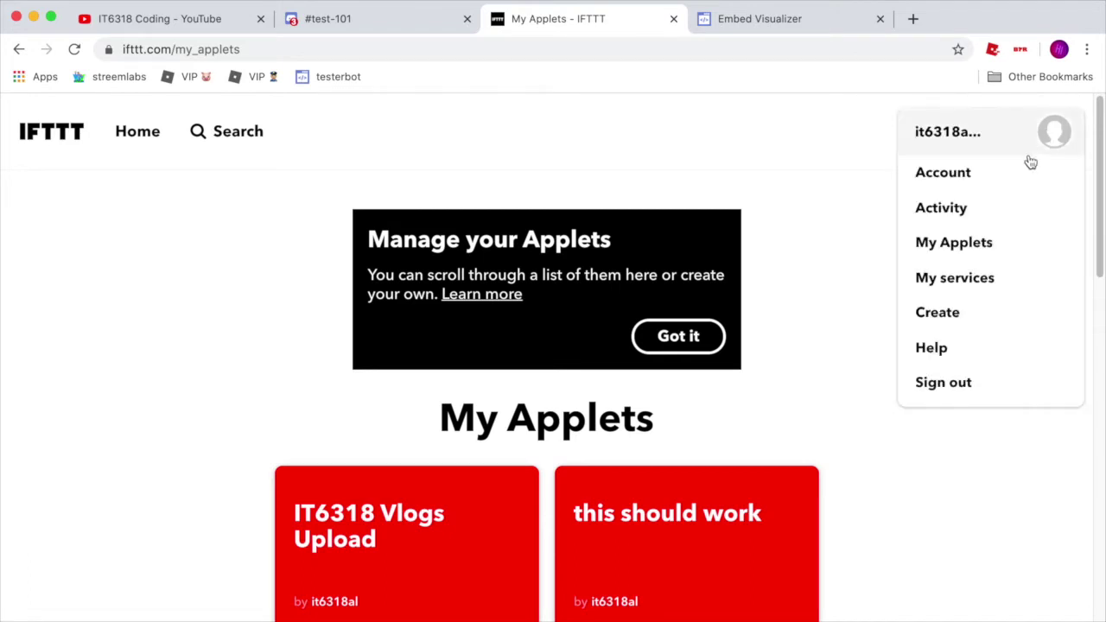
{"action": "left_click", "coordinate": [969, 325]}
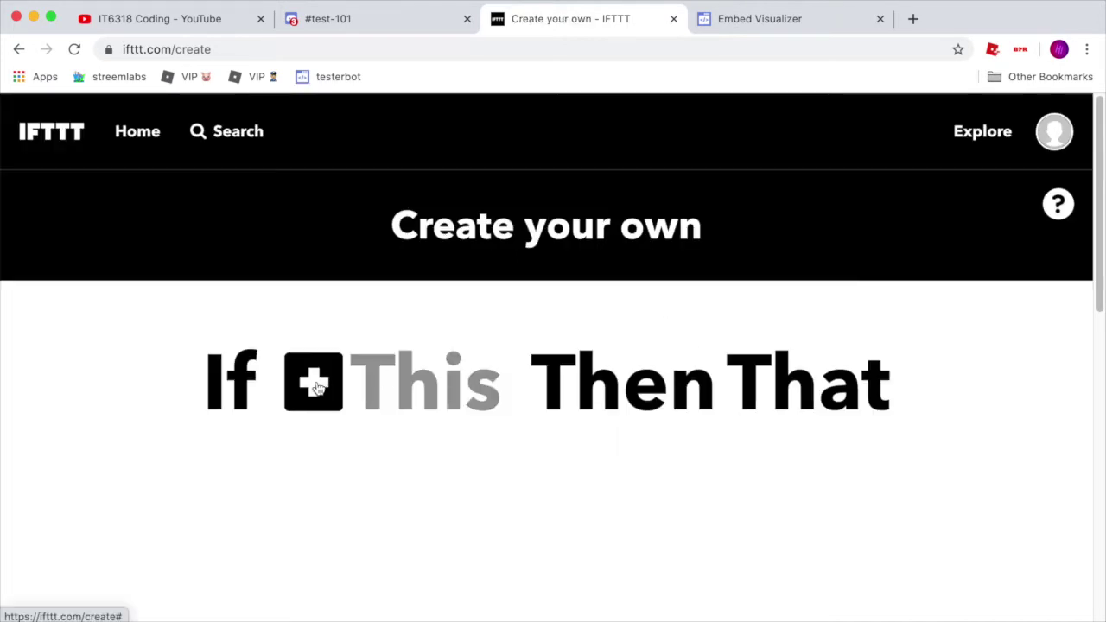
- Search the services for "you" and choose YouTube as the applet's If This service
{"action": "left_click", "coordinate": [318, 386]}
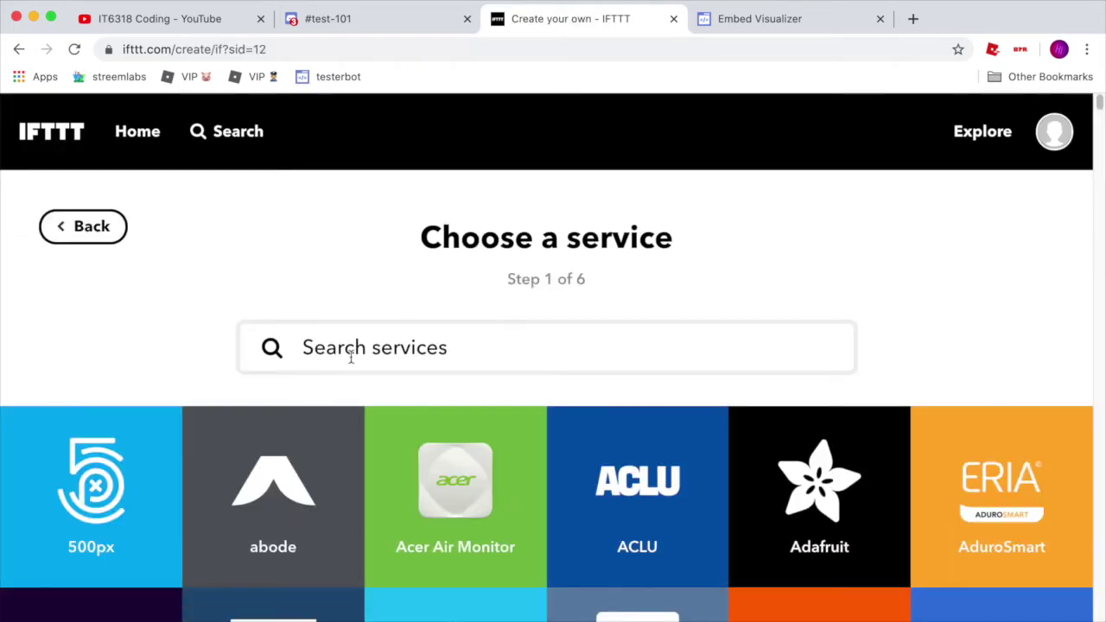
{"action": "type", "text": "you"}
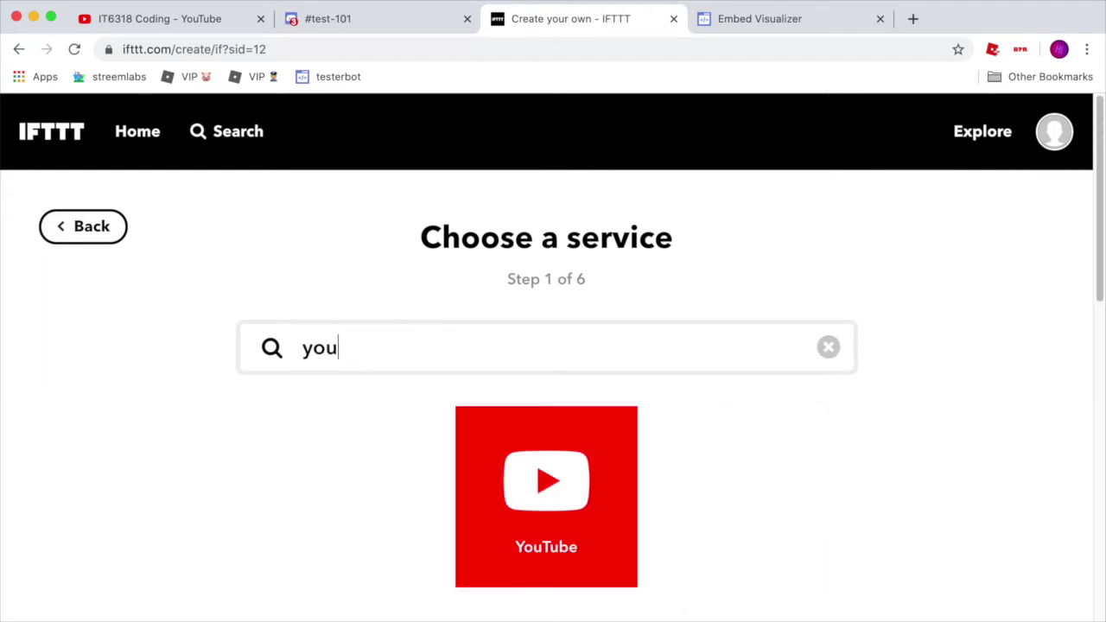
{"action": "left_click", "coordinate": [536, 435]}
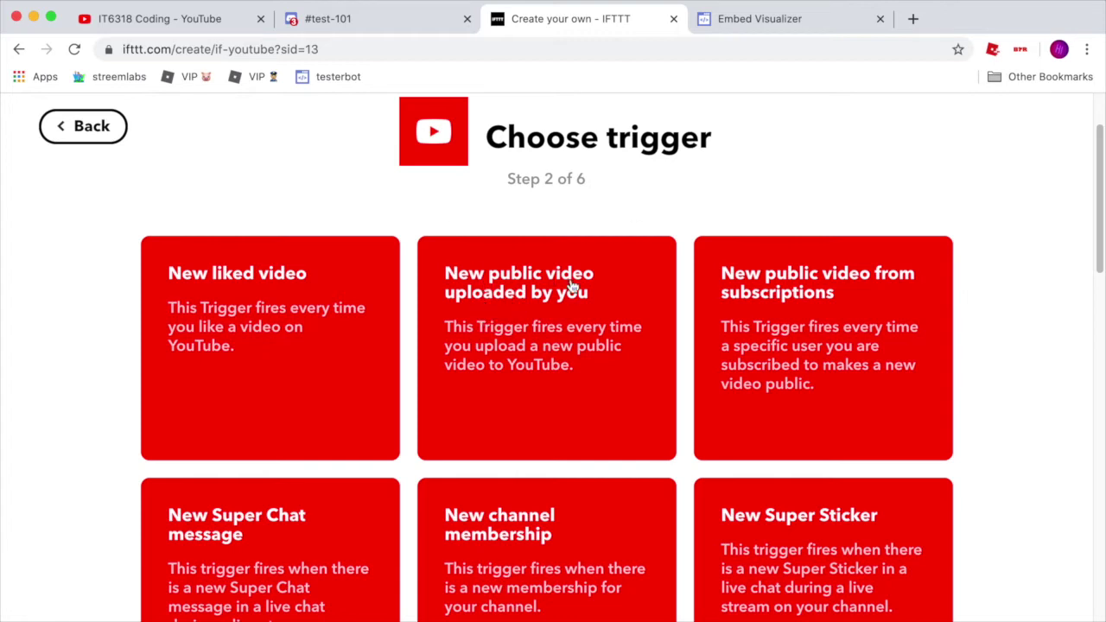
- Choose New public video from subscriptions as the YouTube trigger
{"action": "left_click", "coordinate": [535, 379]}
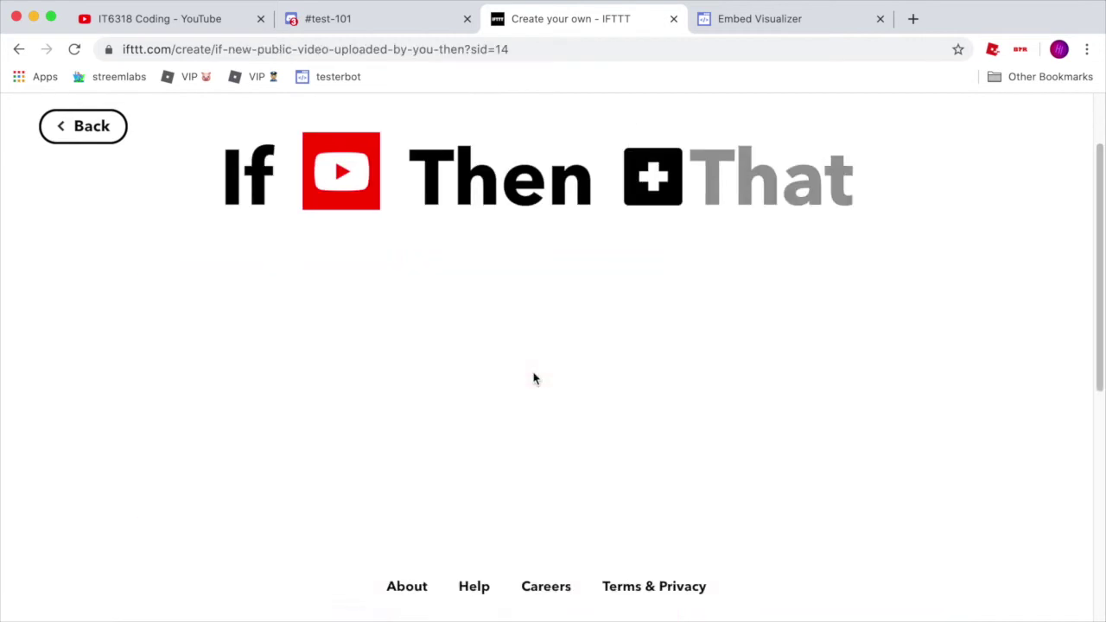
{"action": "left_click", "coordinate": [80, 126]}
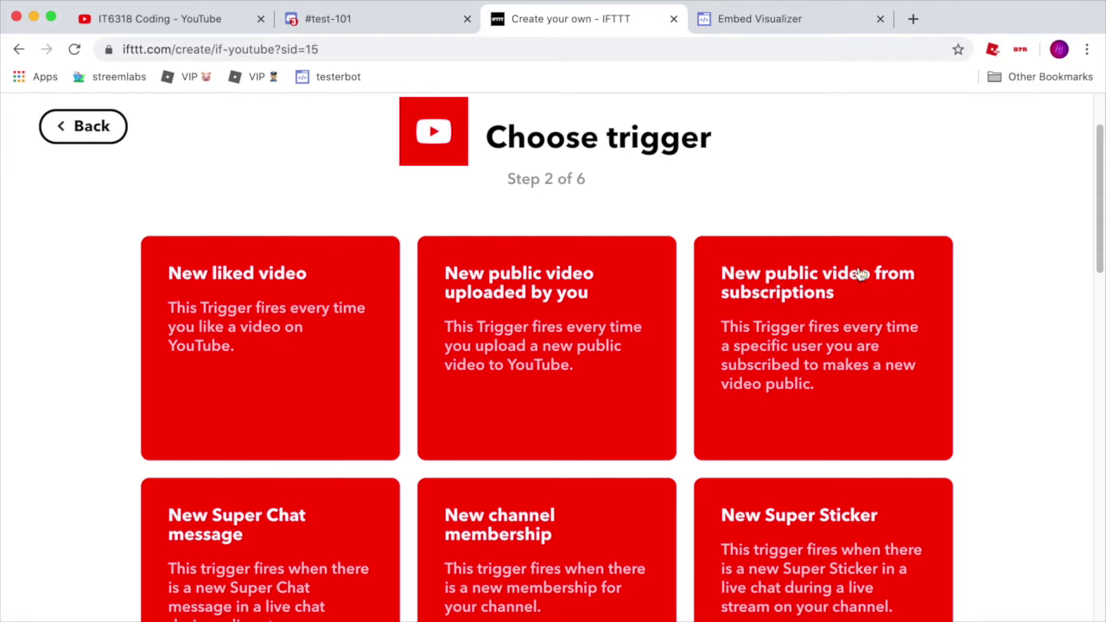
{"action": "left_click", "coordinate": [805, 351]}
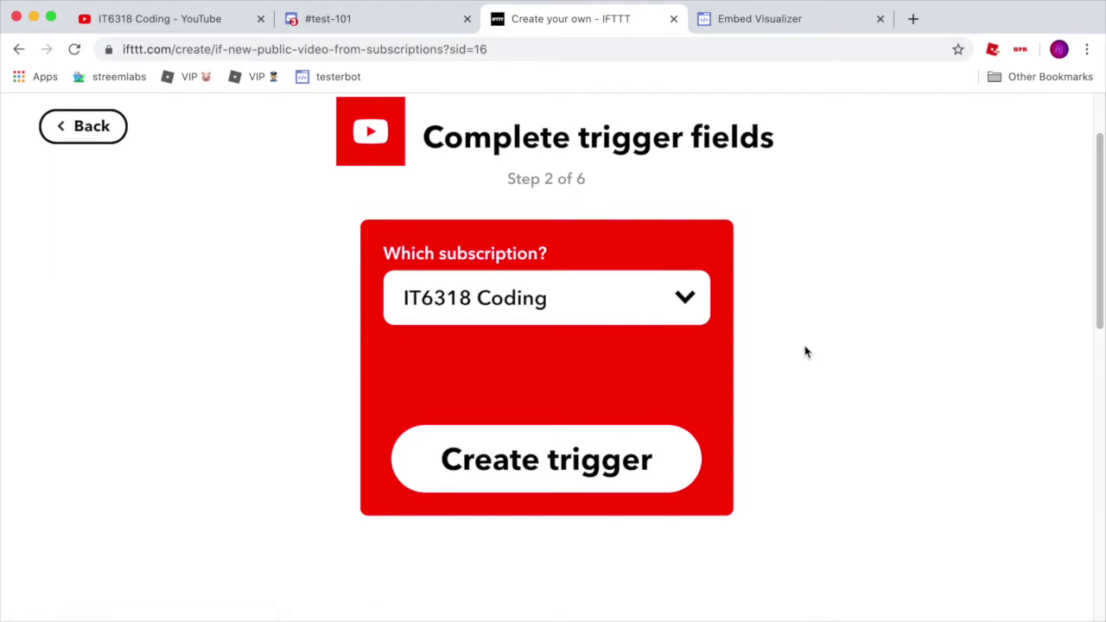
- Look through the subscribed channels offered for the trigger and leave the list without changing the selection
{"action": "left_click", "coordinate": [680, 300]}
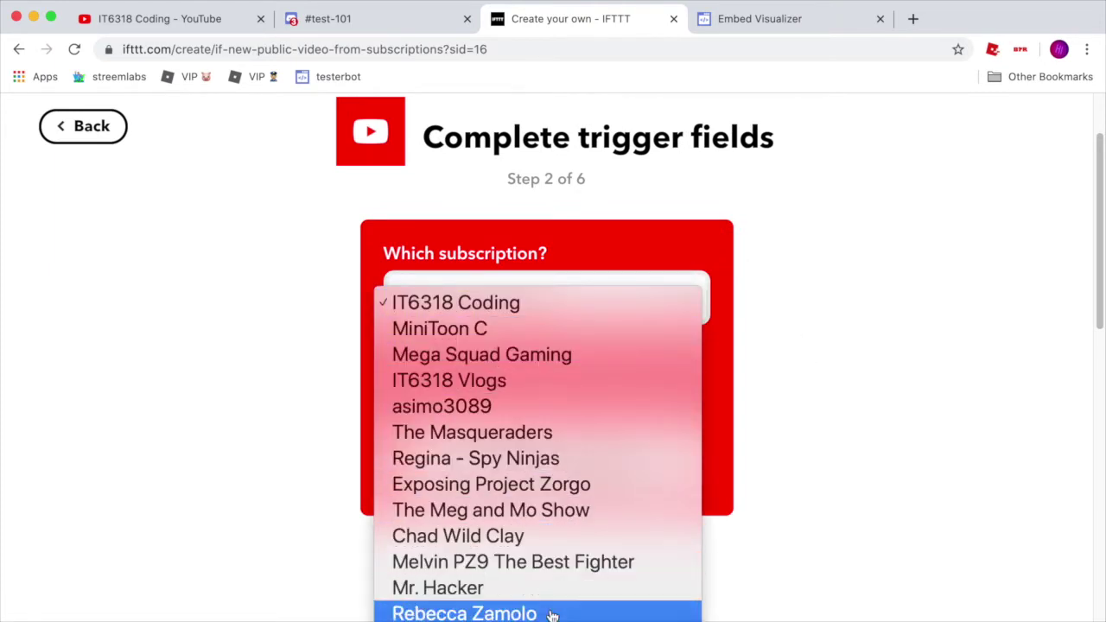
{"action": "scroll", "coordinate": [553, 616], "scroll_direction": "down", "scroll_amount": 10}
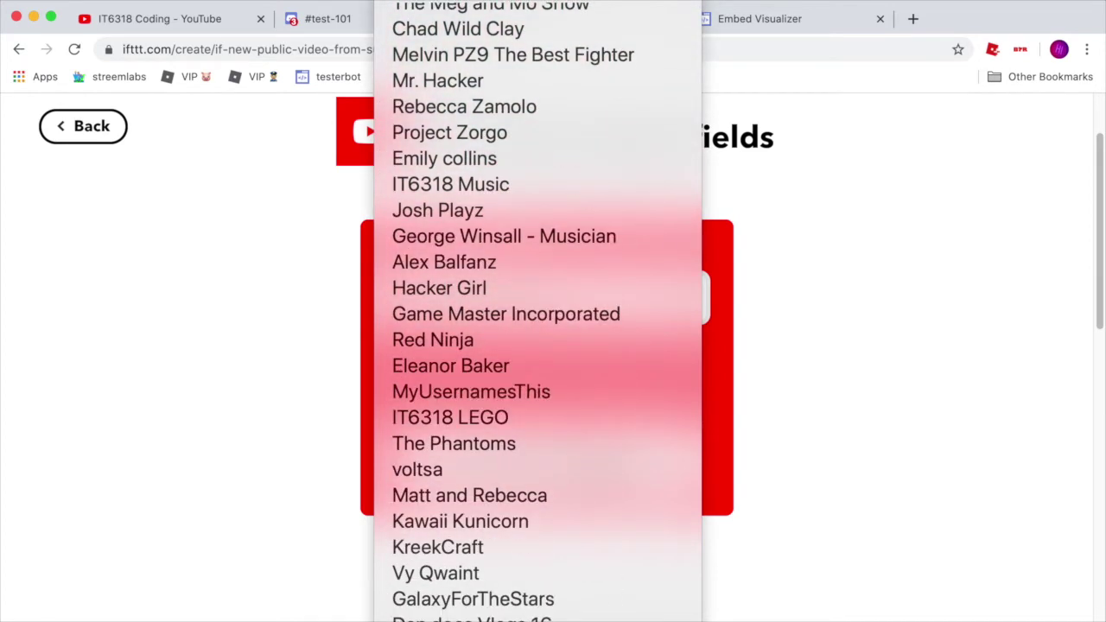
{"action": "key", "text": "Escape"}
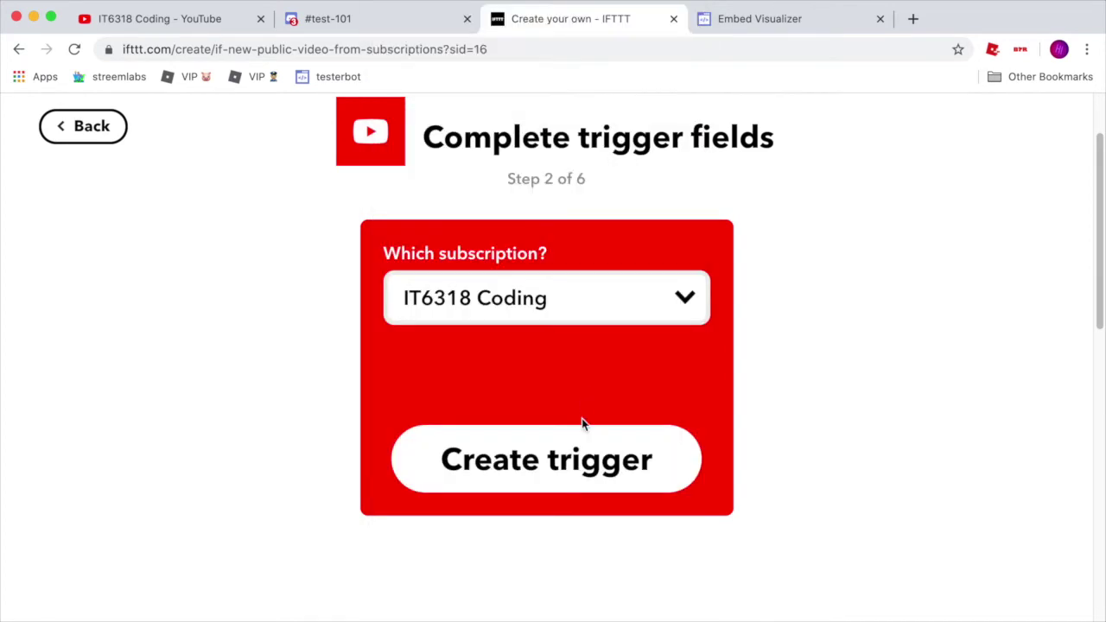
- Create the trigger for the IT6318 Coding subscription and choose Webhooks as the applet's Then That service
{"action": "left_click", "coordinate": [550, 471]}
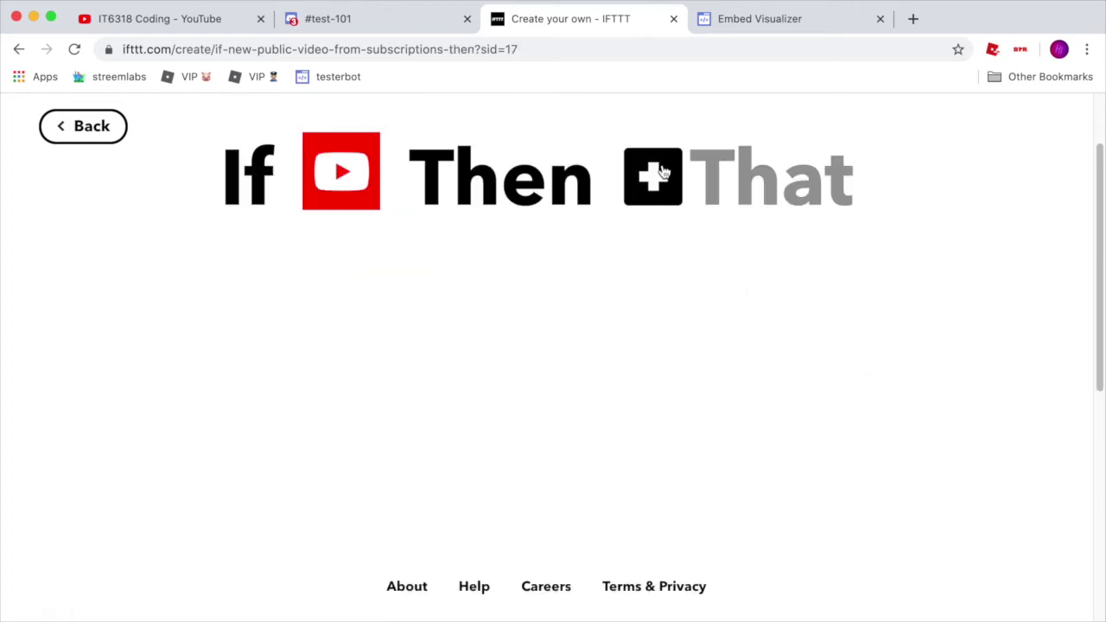
{"action": "left_click", "coordinate": [662, 184]}
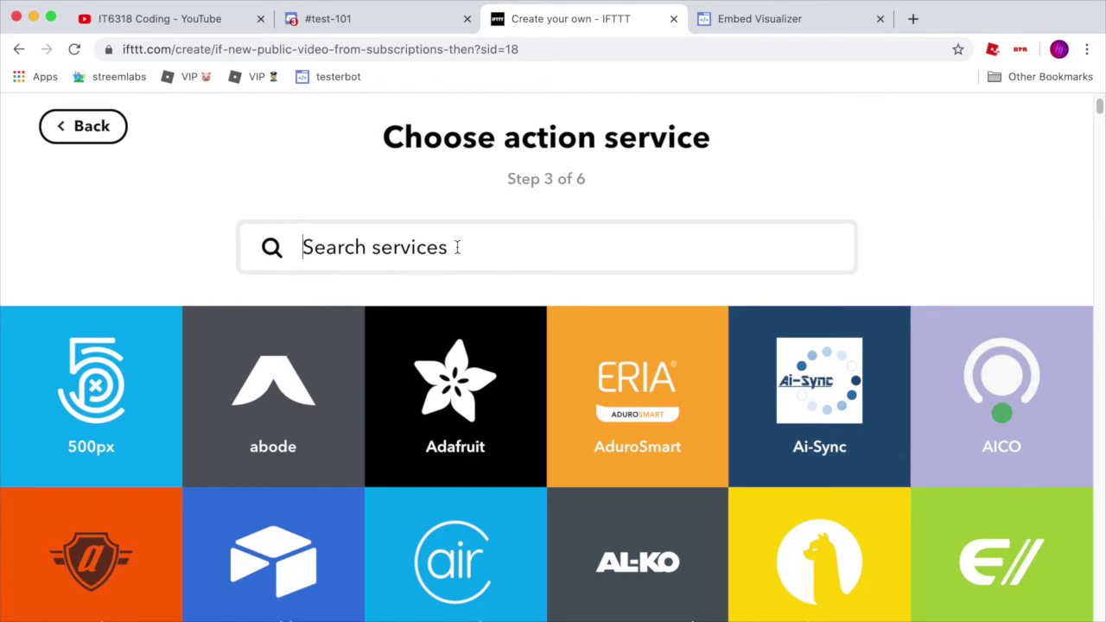
{"action": "type", "text": "webh"}
{"action": "type", "text": "oo"}
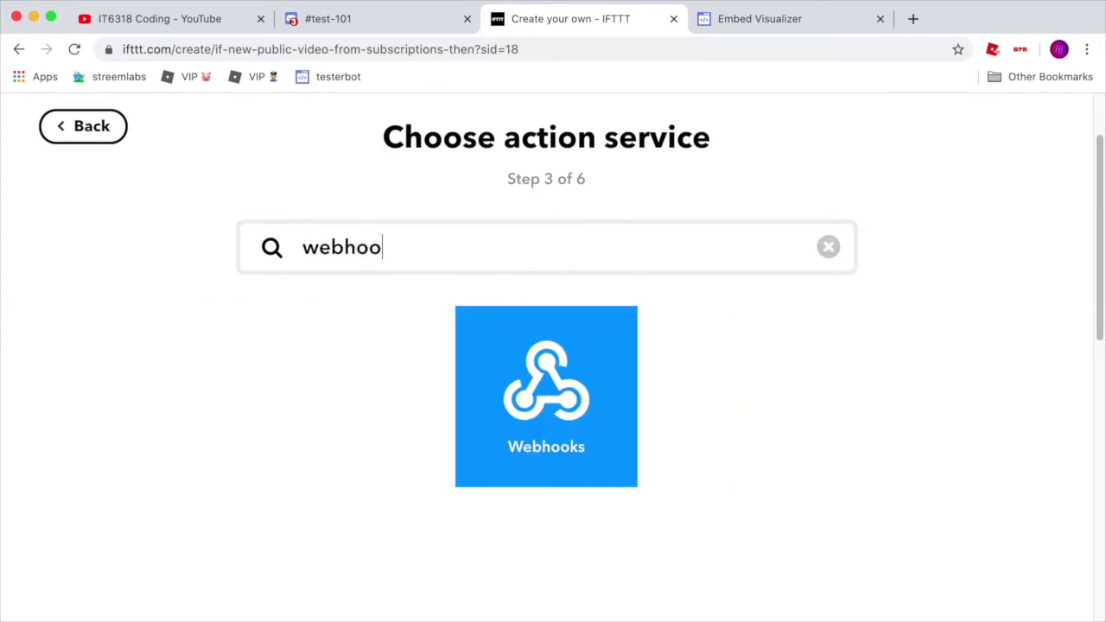
{"action": "left_click", "coordinate": [533, 371]}
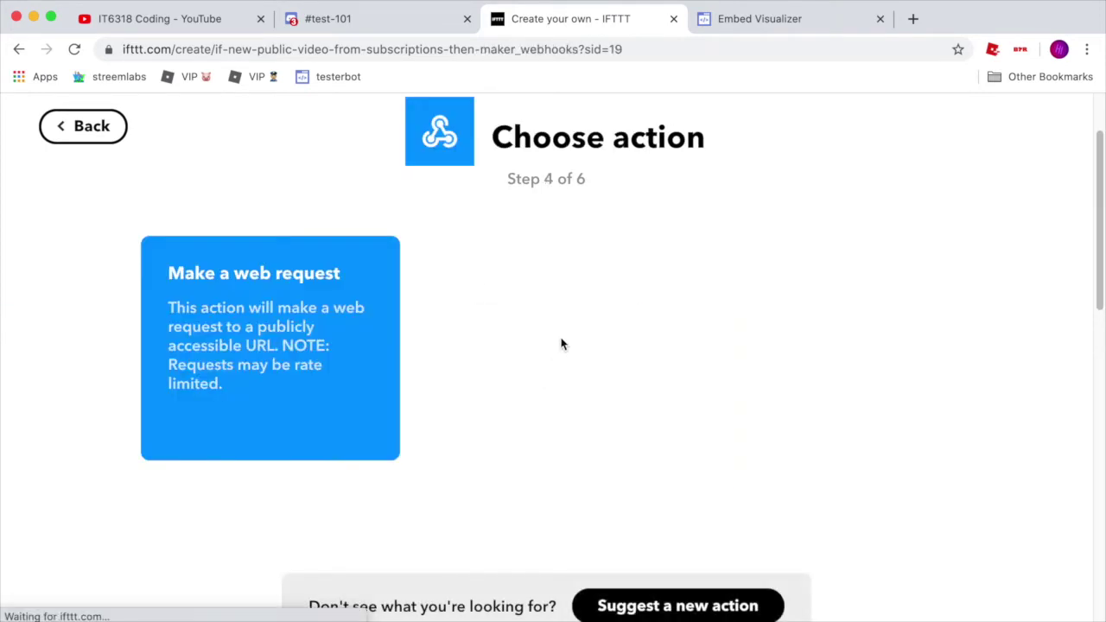
- Choose Make a web request as the action and paste the Discord webhook URL into its URL field
{"action": "left_click", "coordinate": [308, 302]}
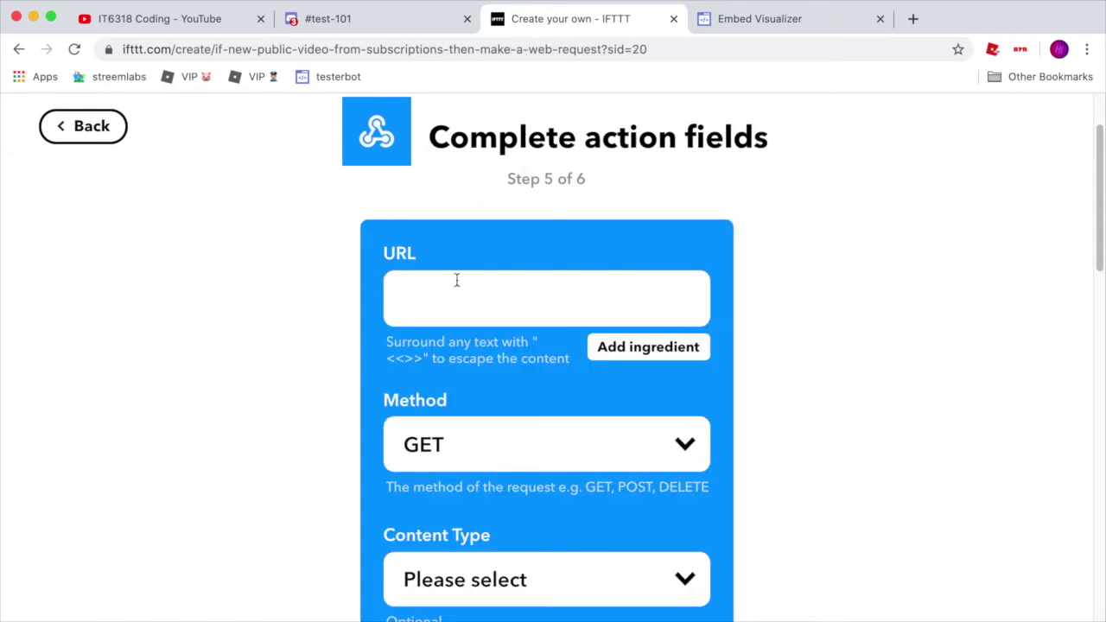
{"action": "left_click", "coordinate": [483, 299]}
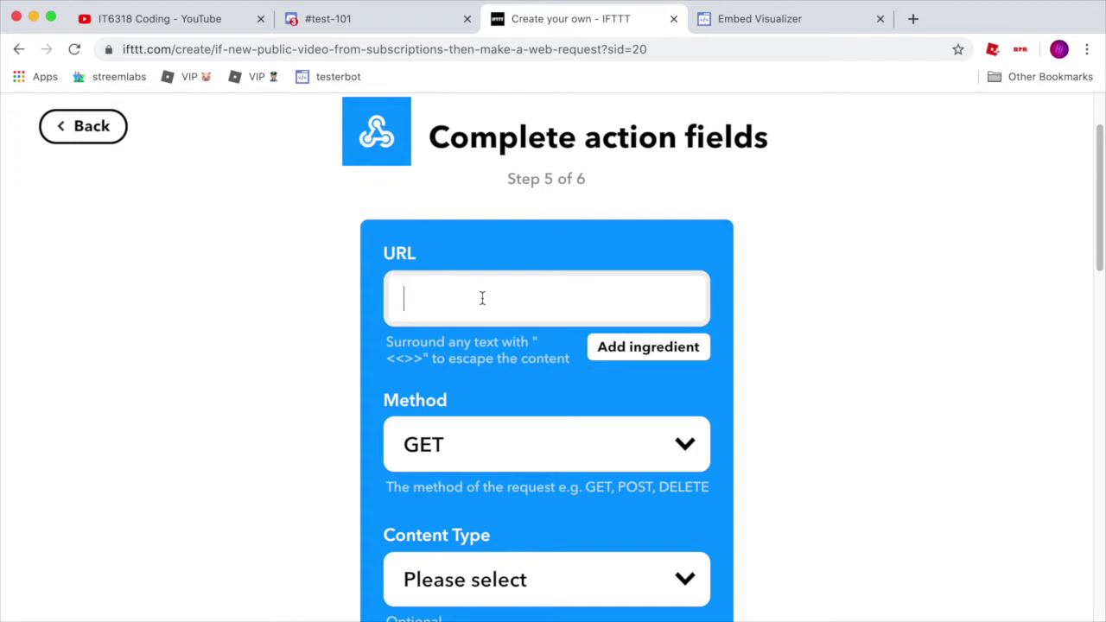
{"action": "key", "text": "super+v"}
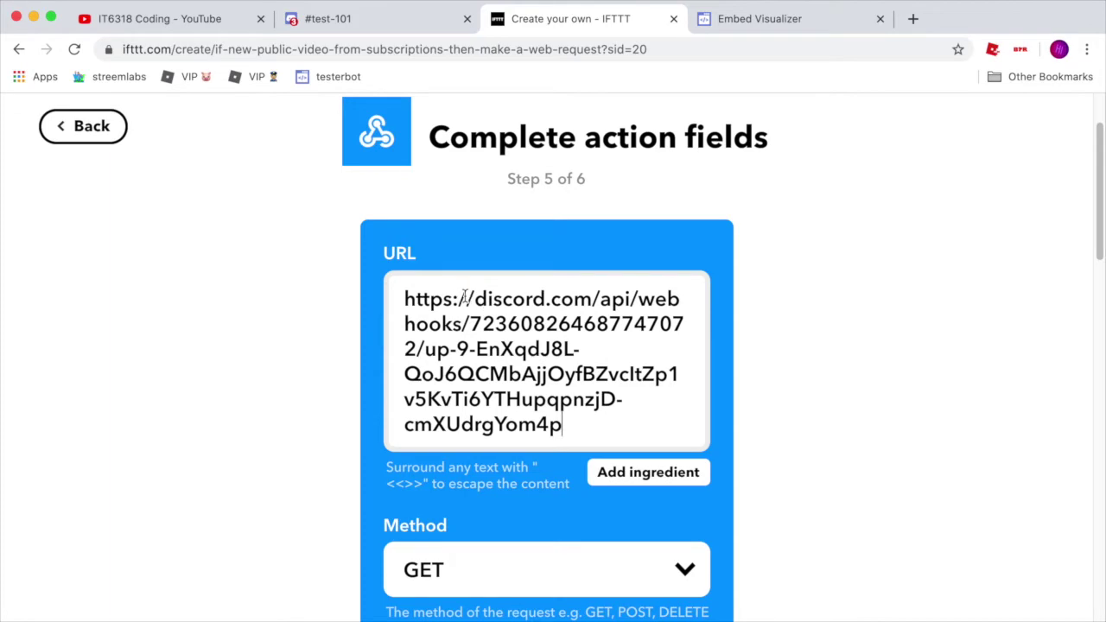
{"action": "left_click", "coordinate": [347, 26]}
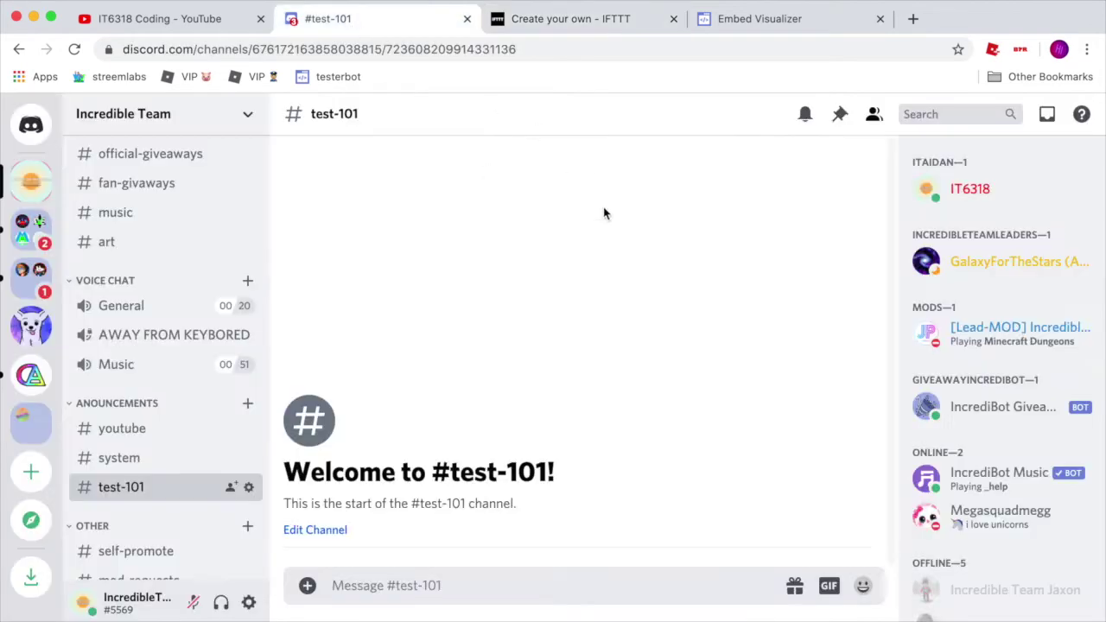
{"action": "left_click", "coordinate": [573, 15]}
- Set the web request's Method to POST and its Content Type to application/json
{"action": "left_click", "coordinate": [828, 490]}
{"action": "scroll", "coordinate": [828, 490], "scroll_direction": "down", "scroll_amount": 3}
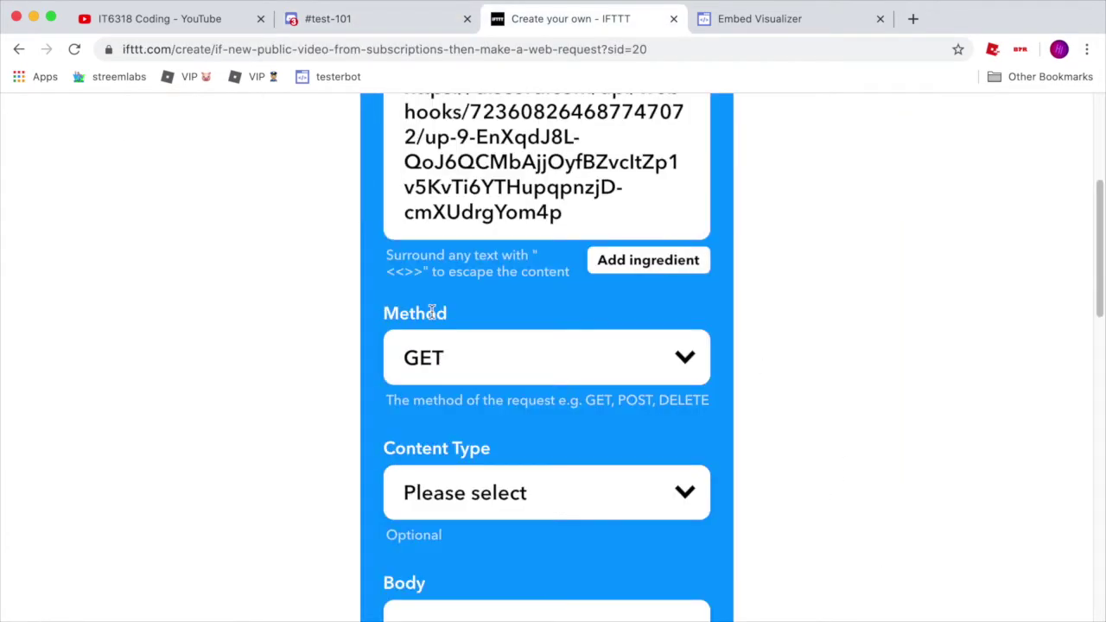
{"action": "left_click", "coordinate": [686, 357]}
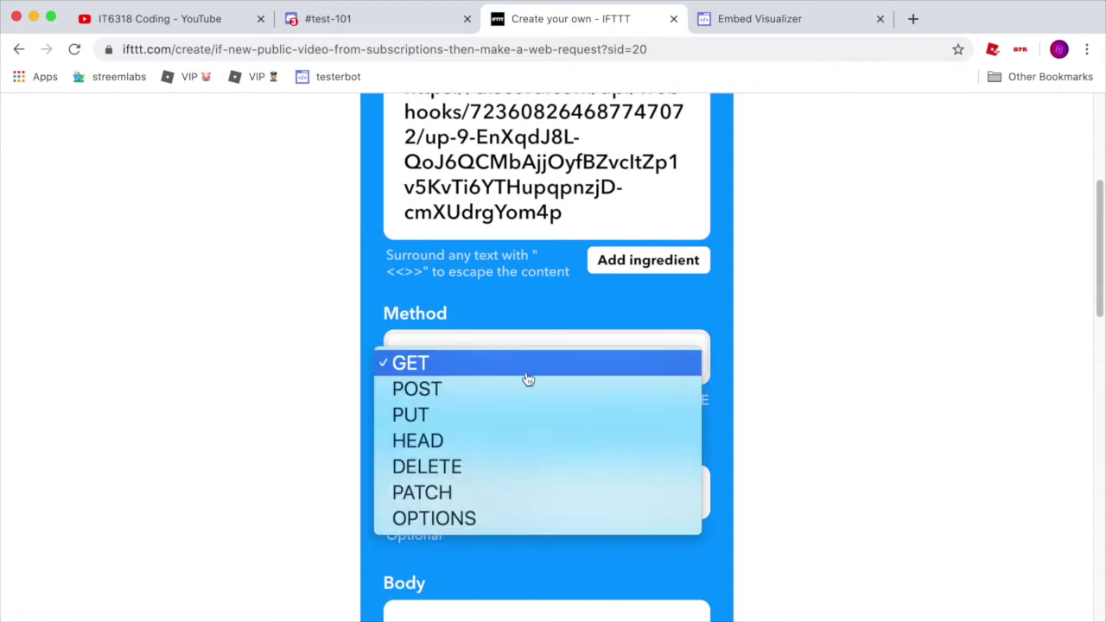
{"action": "left_click", "coordinate": [484, 392]}
{"action": "scroll", "coordinate": [773, 452], "scroll_direction": "down", "scroll_amount": 1}
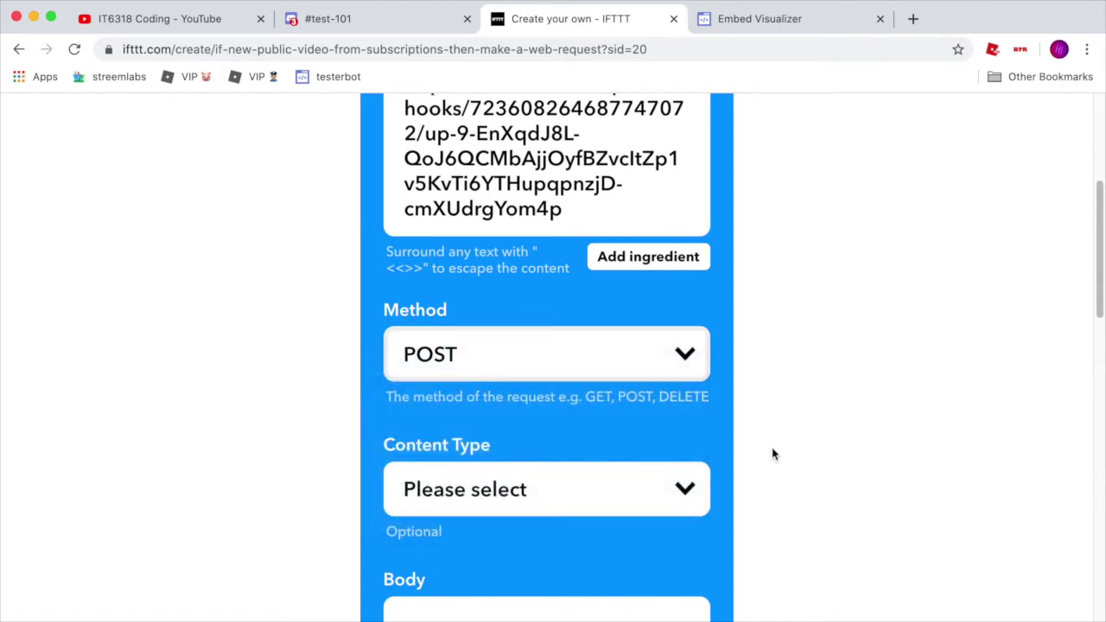
{"action": "left_click", "coordinate": [684, 463]}
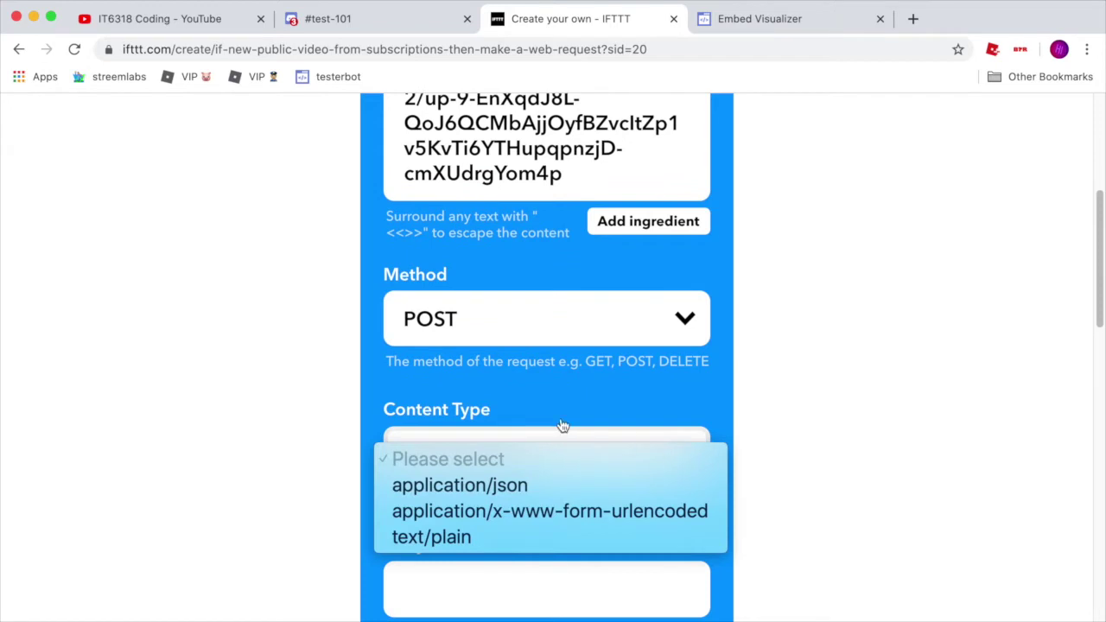
{"action": "left_click", "coordinate": [851, 394]}
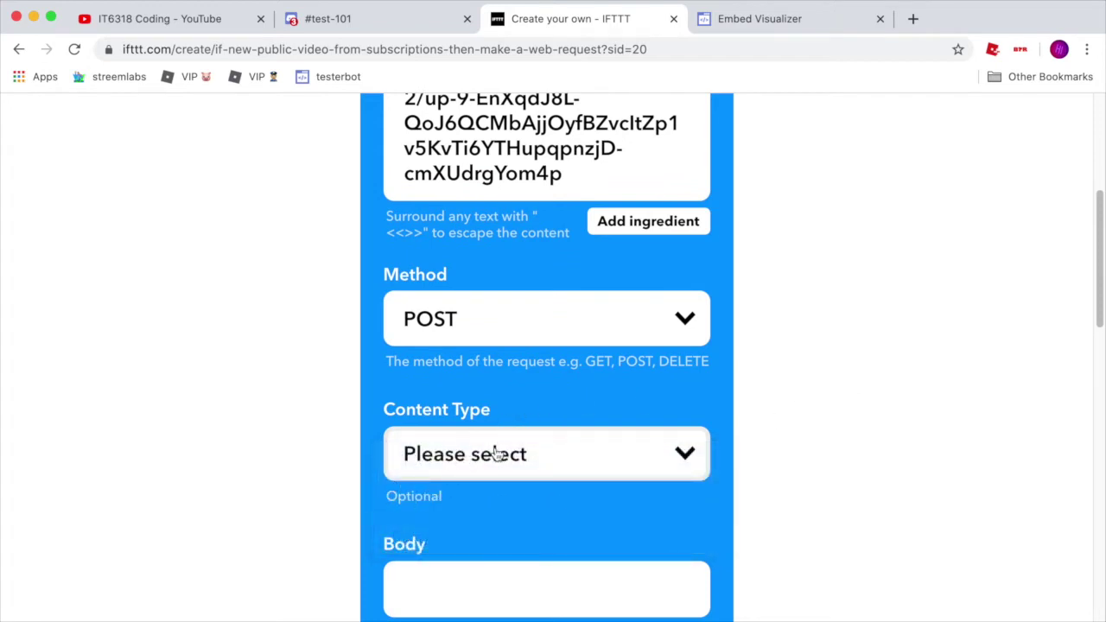
{"action": "left_click", "coordinate": [548, 450]}
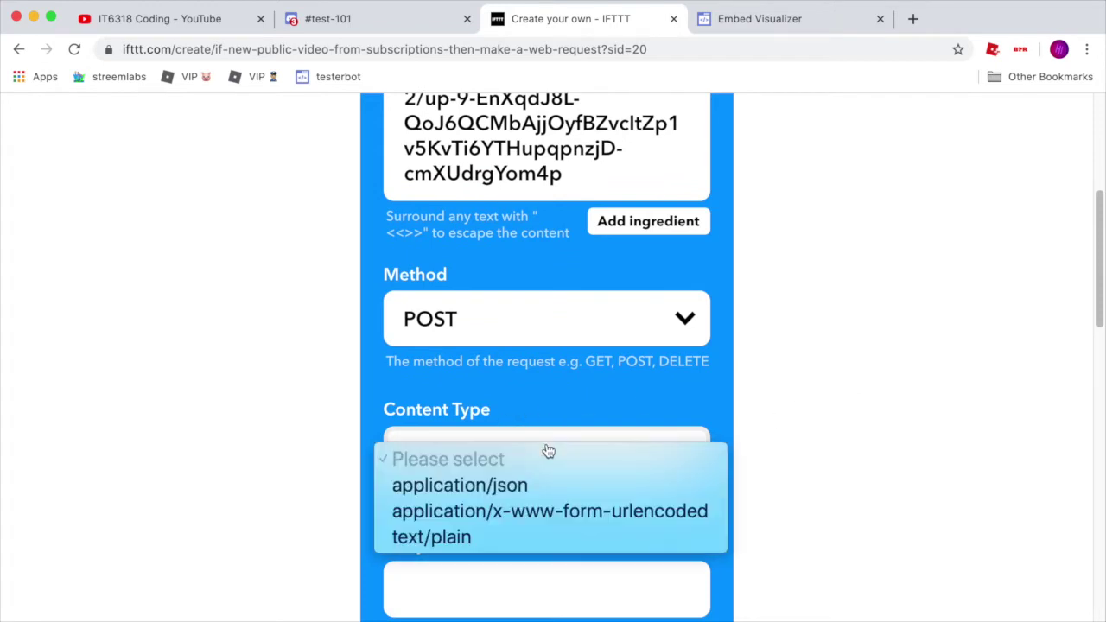
{"action": "left_click", "coordinate": [459, 488]}
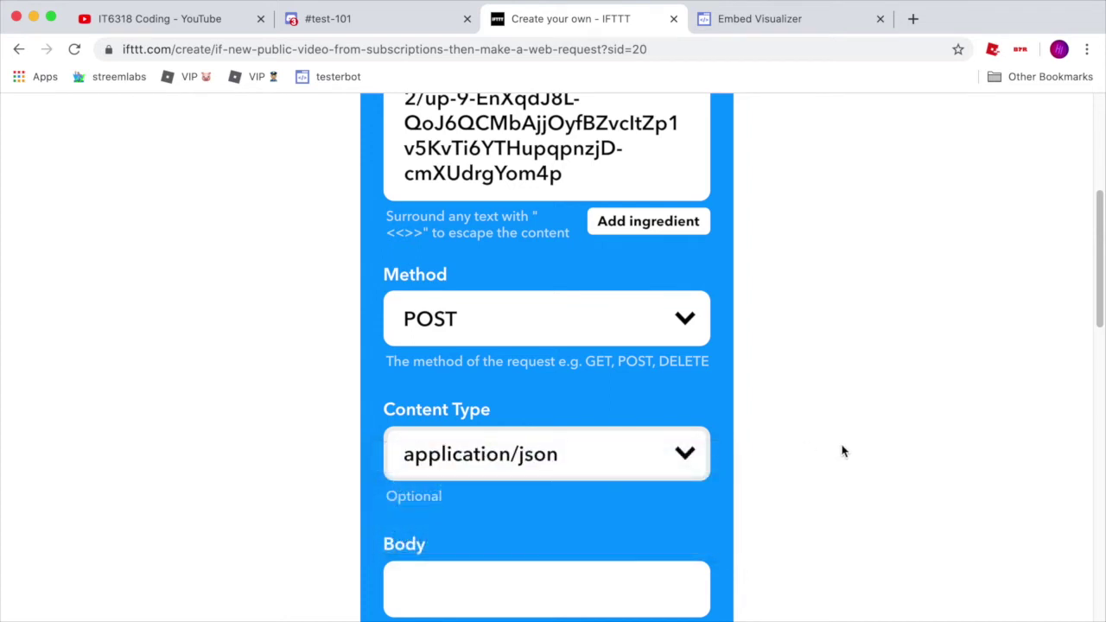
- Dismiss the browser notification and place the cursor in the web request's empty Body field
{"action": "scroll", "coordinate": [827, 459], "scroll_direction": "down", "scroll_amount": 5}
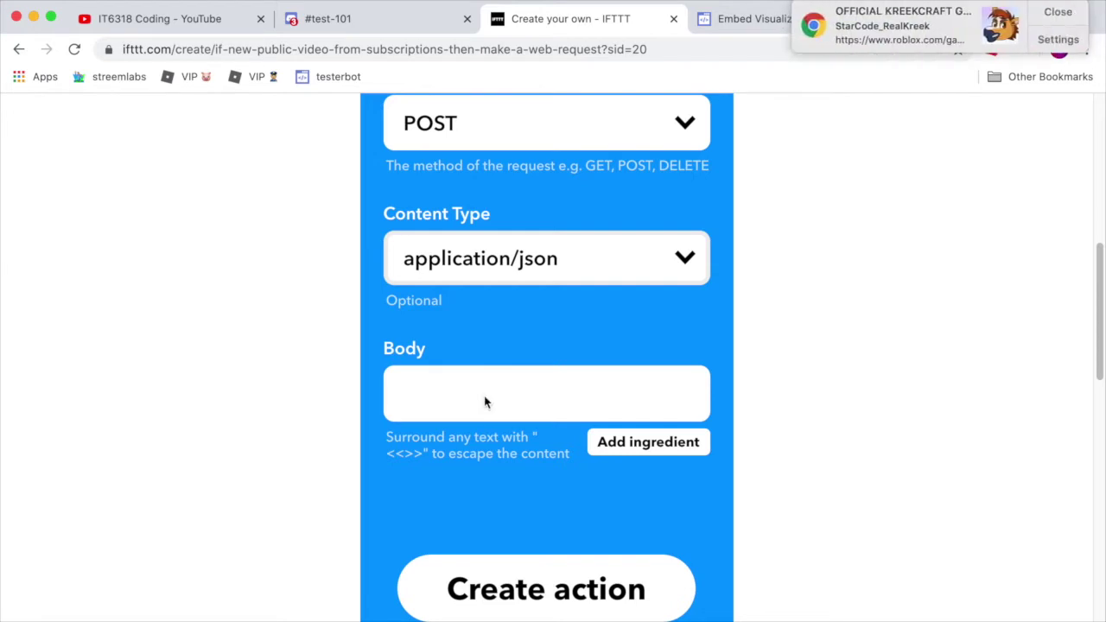
{"action": "left_click", "coordinate": [1067, 12]}
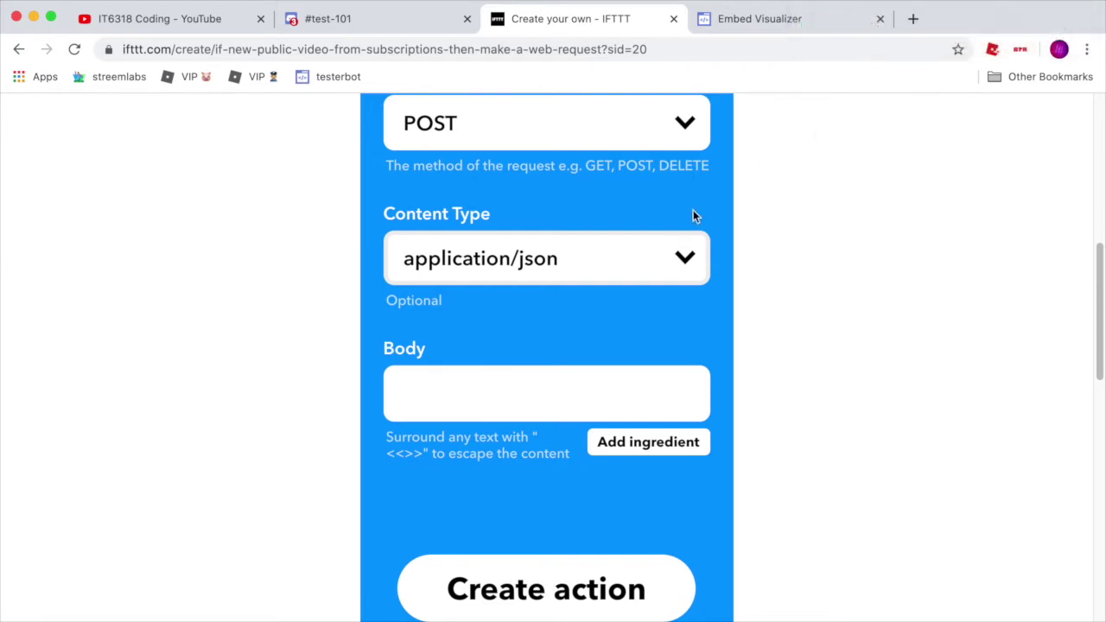
{"action": "left_click", "coordinate": [451, 389]}
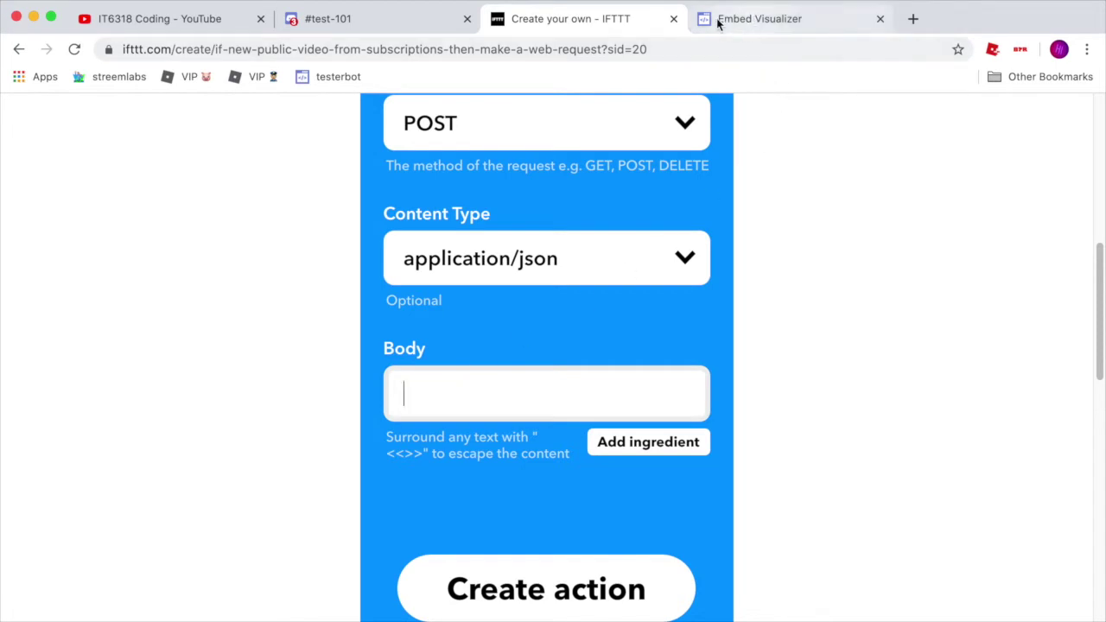
- Switch to the Embed Visualizer and delete all of the sample JSON from its editor
{"action": "left_click", "coordinate": [756, 20]}
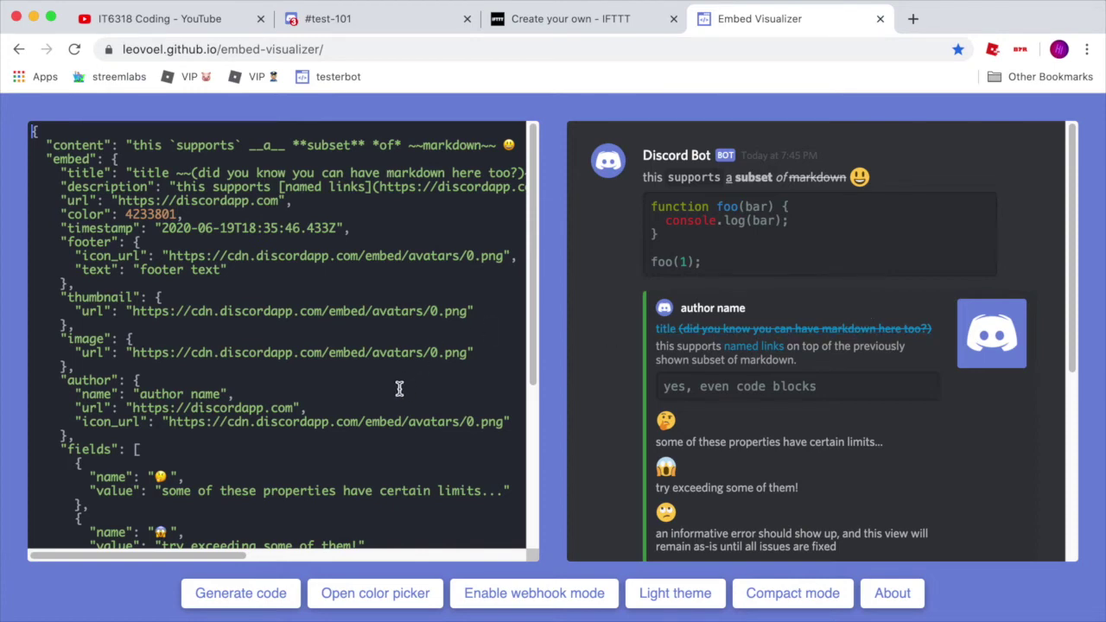
{"action": "left_click_drag", "start_coordinate": [532, 221], "coordinate": [534, 192]}
{"action": "left_click_drag", "start_coordinate": [34, 127], "coordinate": [81, 554]}
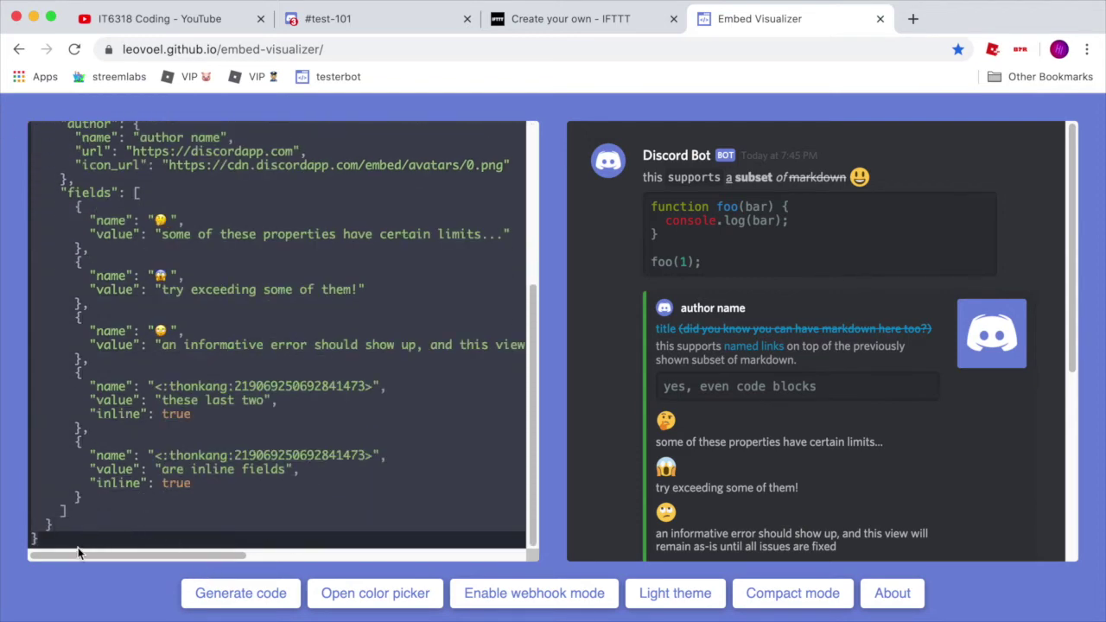
{"action": "key", "text": "BackSpace"}
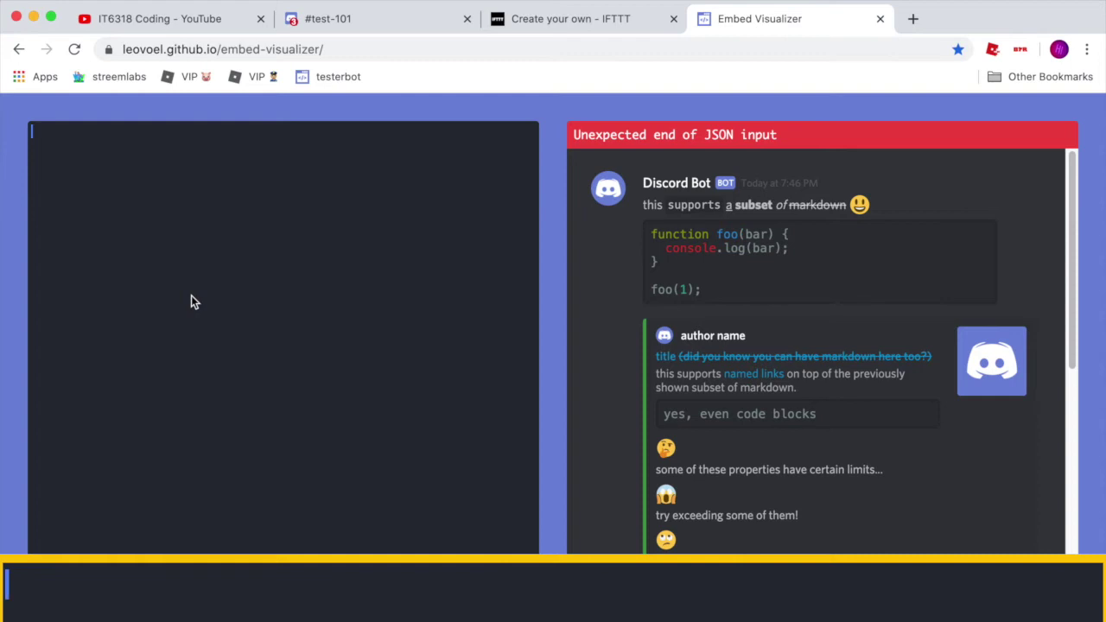
- Write a JSON object holding a "content" key with an empty string value: {"content": ""}
{"action": "type", "text": "{}"}
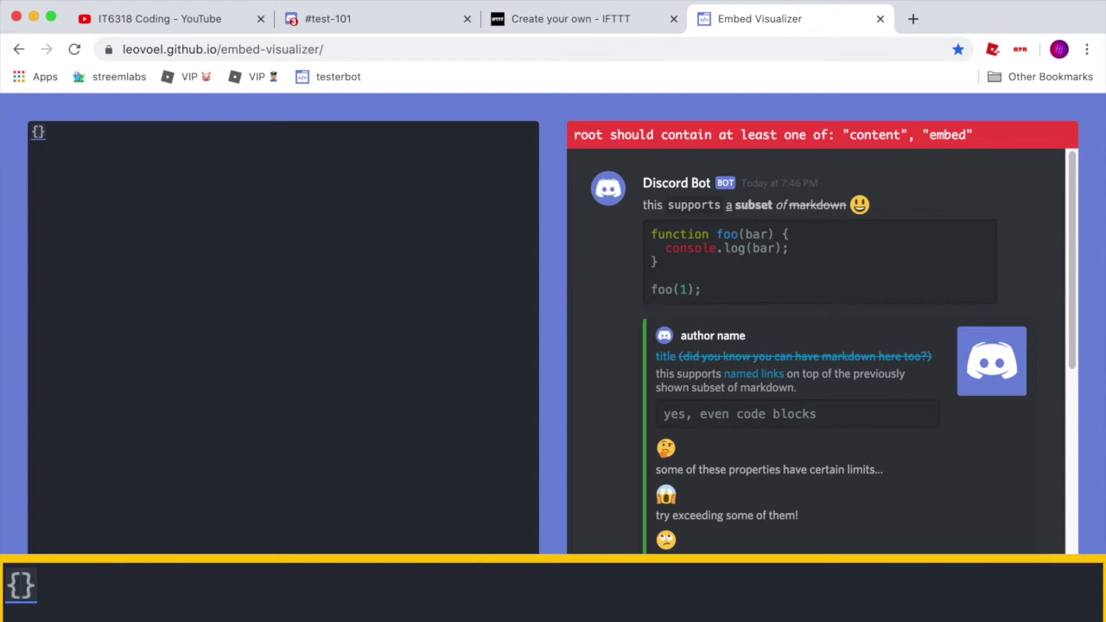
{"action": "type", "text": "\"co"}
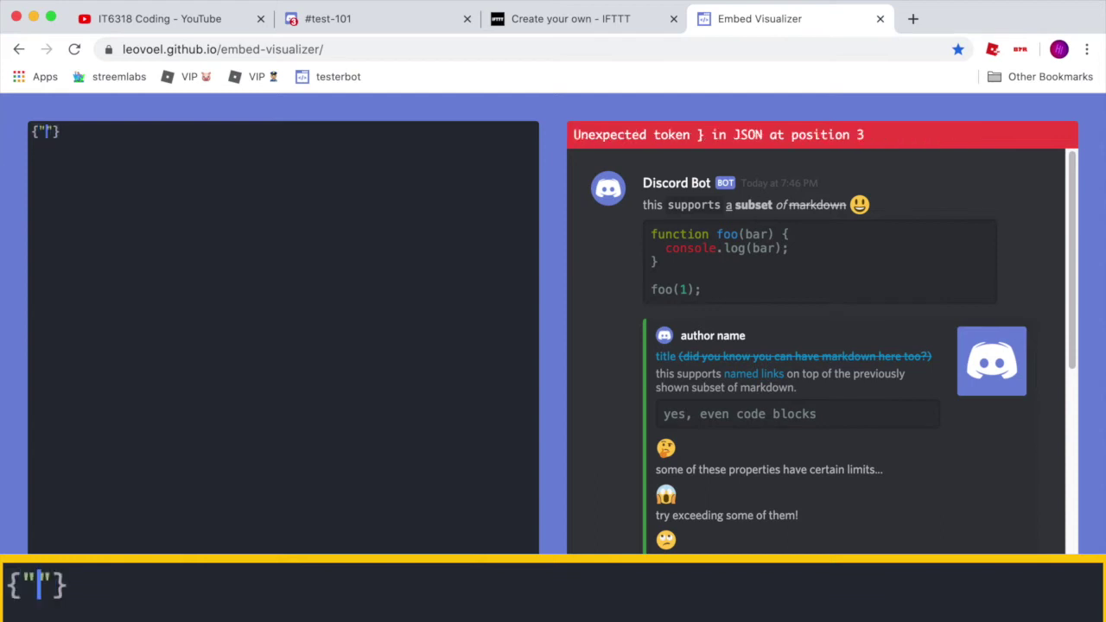
{"action": "type", "text": "ntent"}
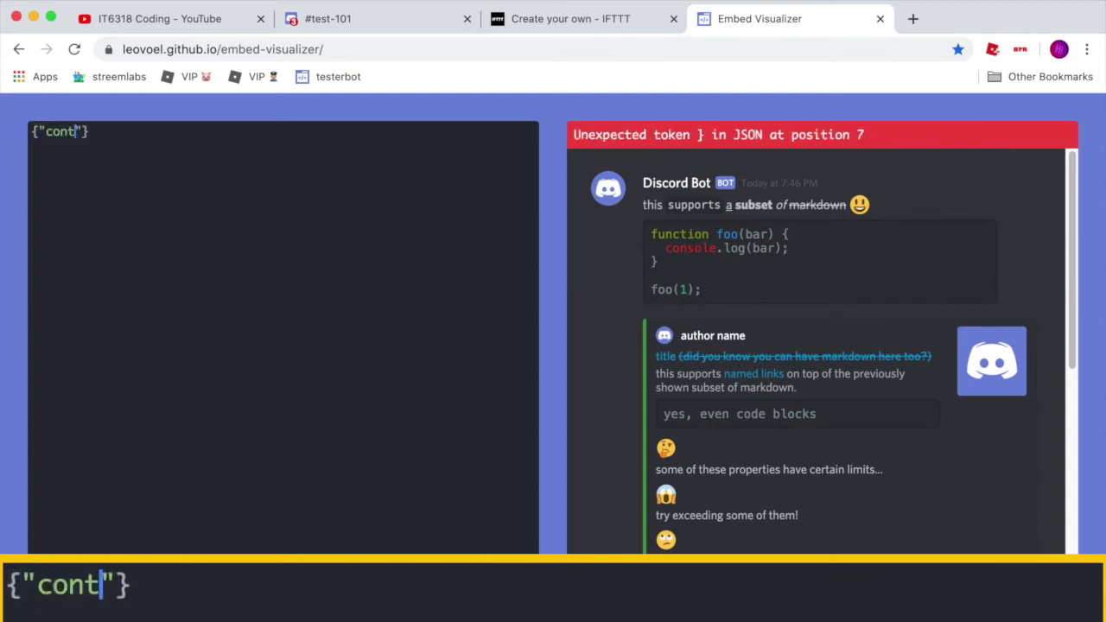
{"action": "type", "text": "\""}
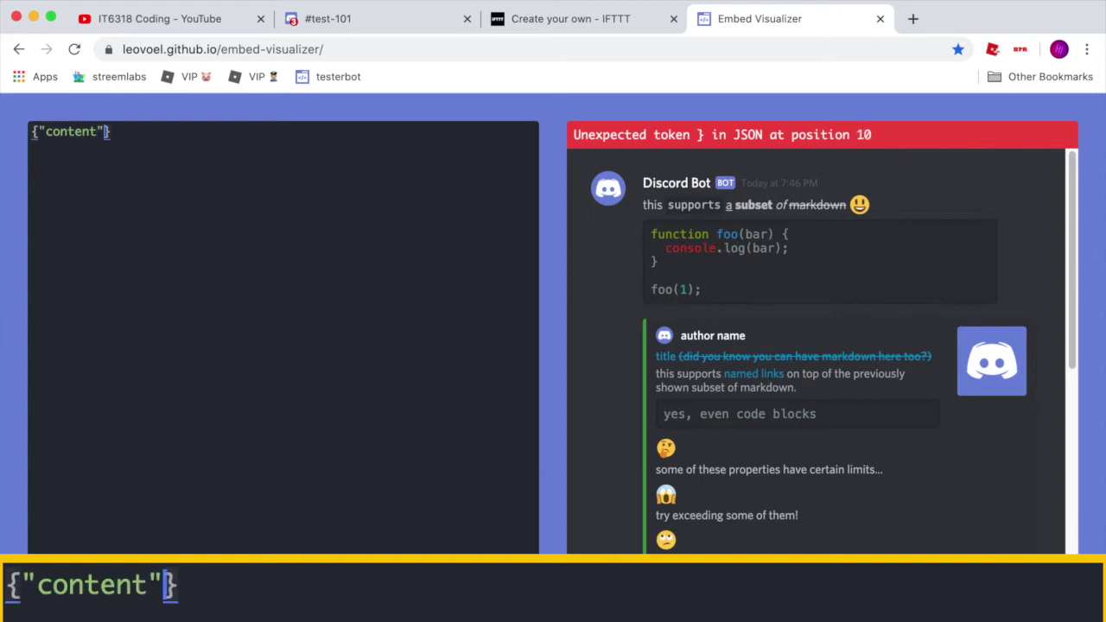
{"action": "type", "text": ":"}
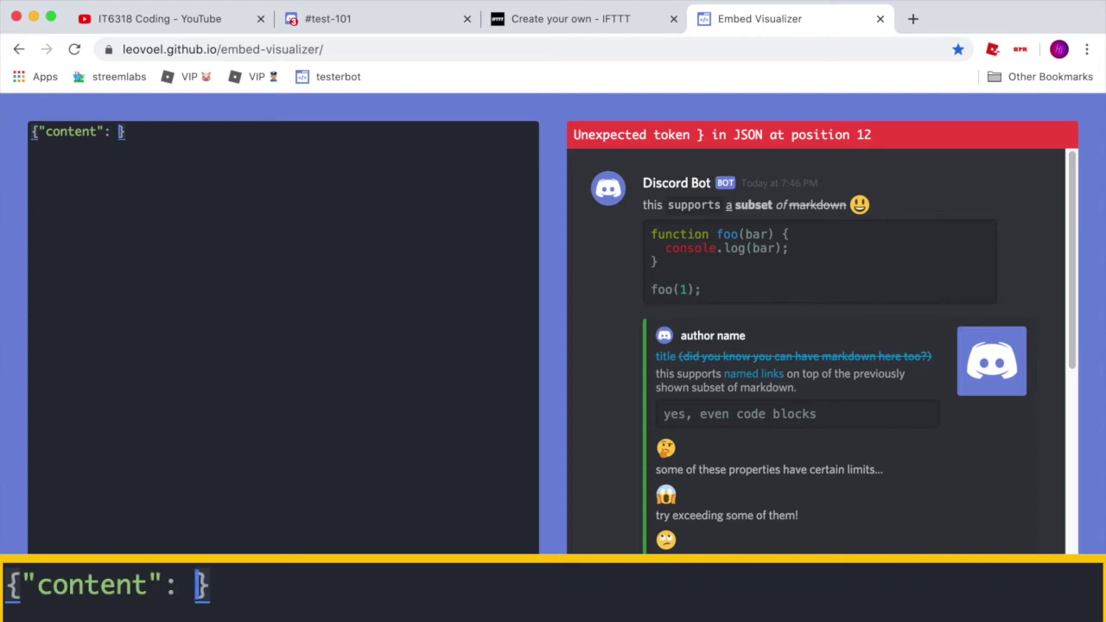
{"action": "type", "text": " \""}
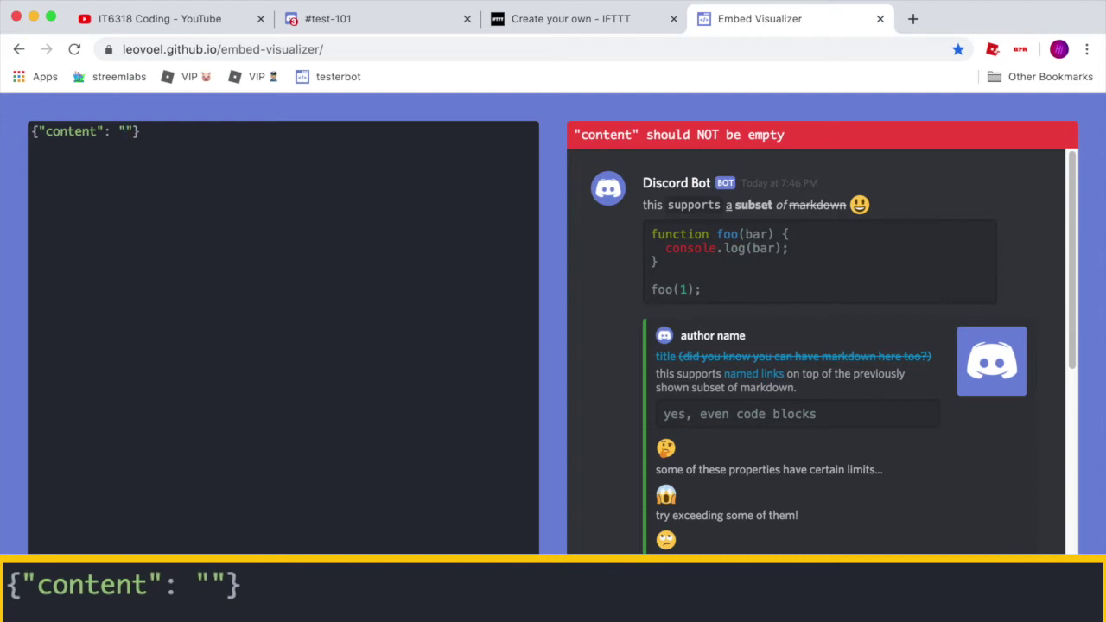
{"action": "type", "text": "hey "}
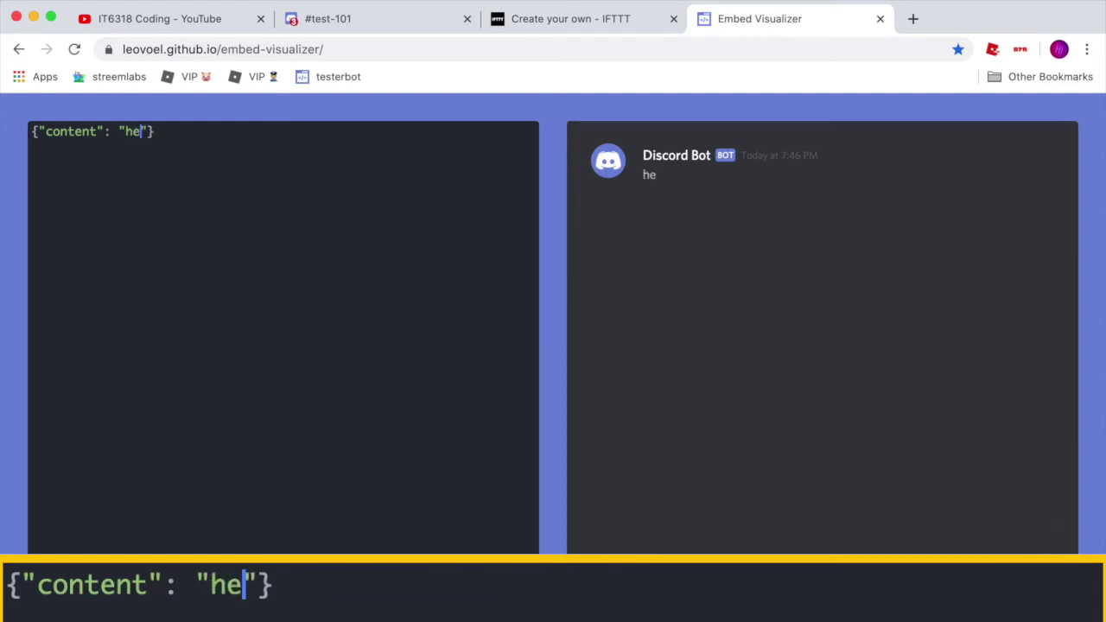
{"action": "type", "text": "ev"}
{"action": "key", "text": "BackSpace"}
{"action": "key", "text": "BackSpace"}
{"action": "type", "text": "@ever"}
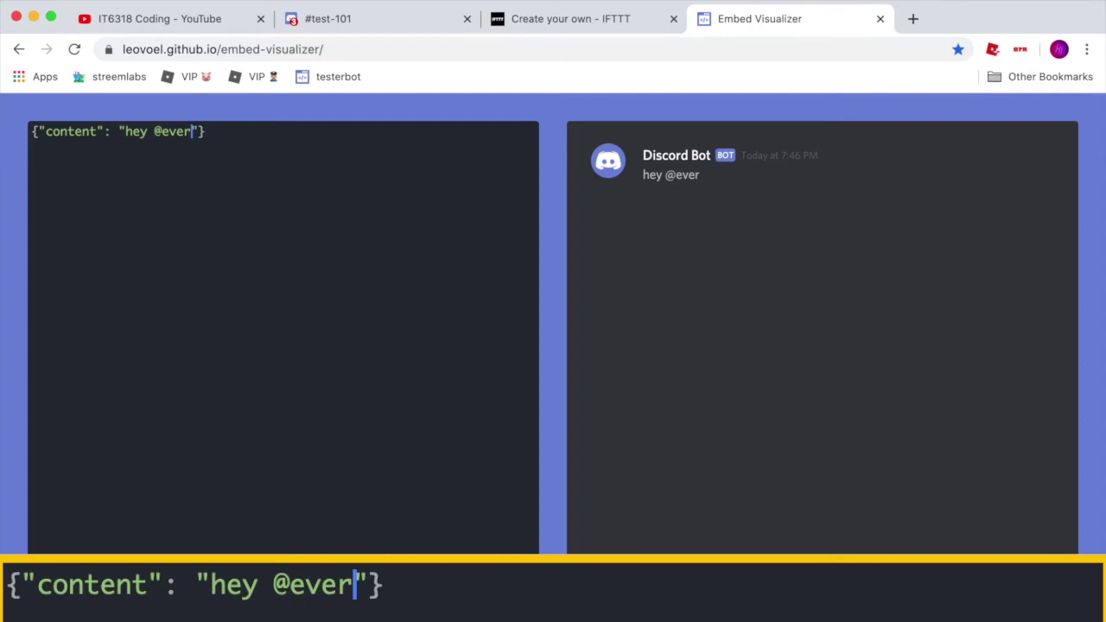
{"action": "type", "text": "yone"}
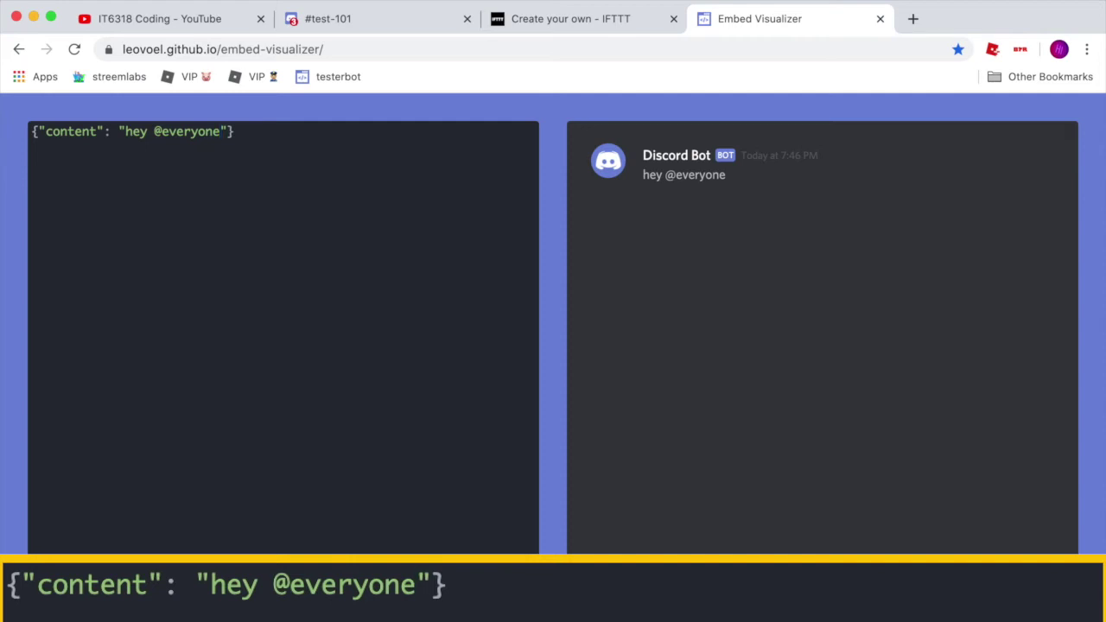
{"action": "key", "text": "Left"}
{"action": "key", "text": "Left"}
{"action": "key", "text": "Left"}
{"action": "key", "text": "Left"}
{"action": "key", "text": "Left"}
{"action": "key", "text": "Left"}
{"action": "key", "text": "Left"}
{"action": "key", "text": "Left"}
{"action": "key", "text": "Left"}
{"action": "key", "text": "Left"}
{"action": "key", "text": "Left"}
{"action": "key", "text": "BackSpace"}
{"action": "type", "text": "H"}
{"action": "key", "text": "Right"}
{"action": "key", "text": "Right"}
{"action": "key", "text": "Right"}
{"action": "key", "text": "Right"}
{"action": "key", "text": "Right"}
{"action": "key", "text": "Right"}
{"action": "key", "text": "Right"}
{"action": "key", "text": "Right"}
{"action": "key", "text": "Right"}
{"action": "key", "text": "Right"}
{"action": "key", "text": "Right"}
{"action": "key", "text": "Right"}
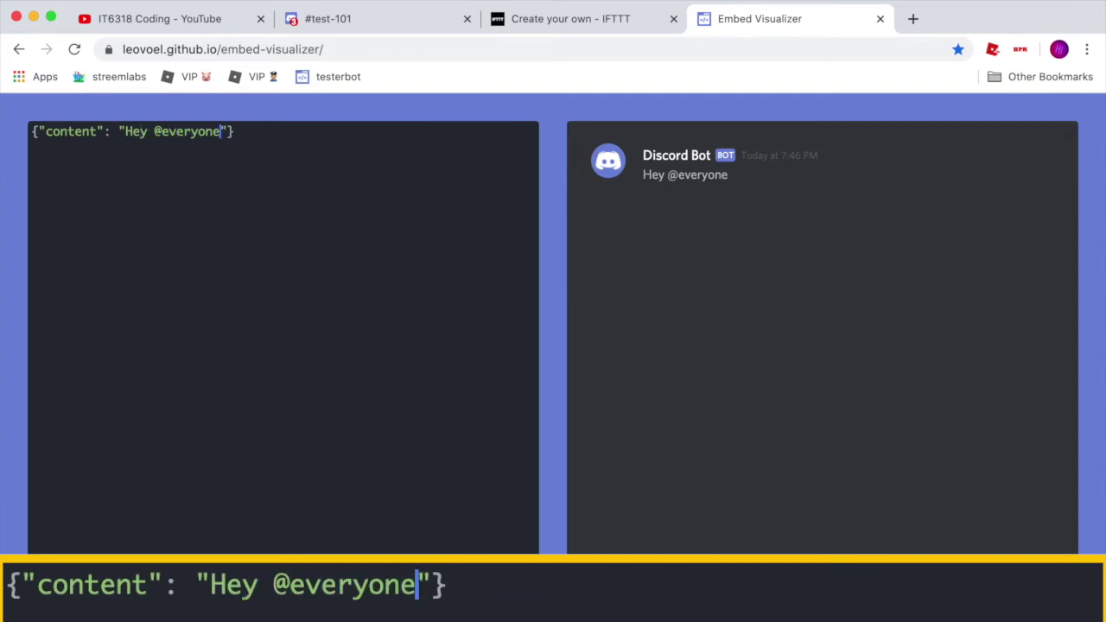
- Extend the content text with "!", the uploader's first name and "has just uploaded a new video to IT6318 Coding: \n <<>> \n <<>>"
{"action": "type", "text": "!"}
{"action": "type", "text": " A"}
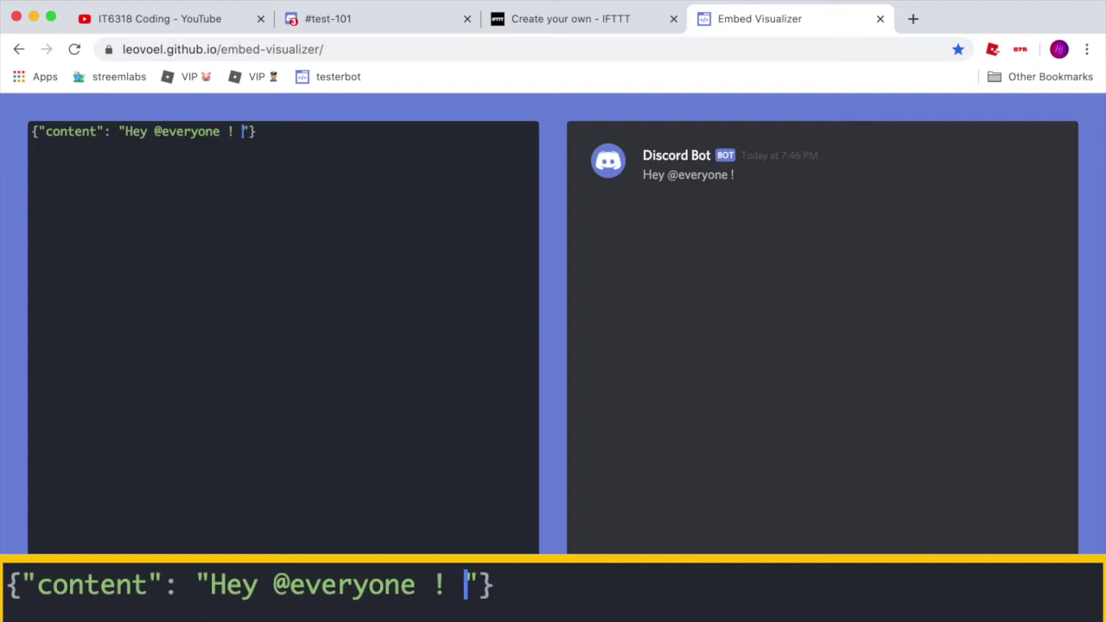
{"action": "type", "text": "idan had"}
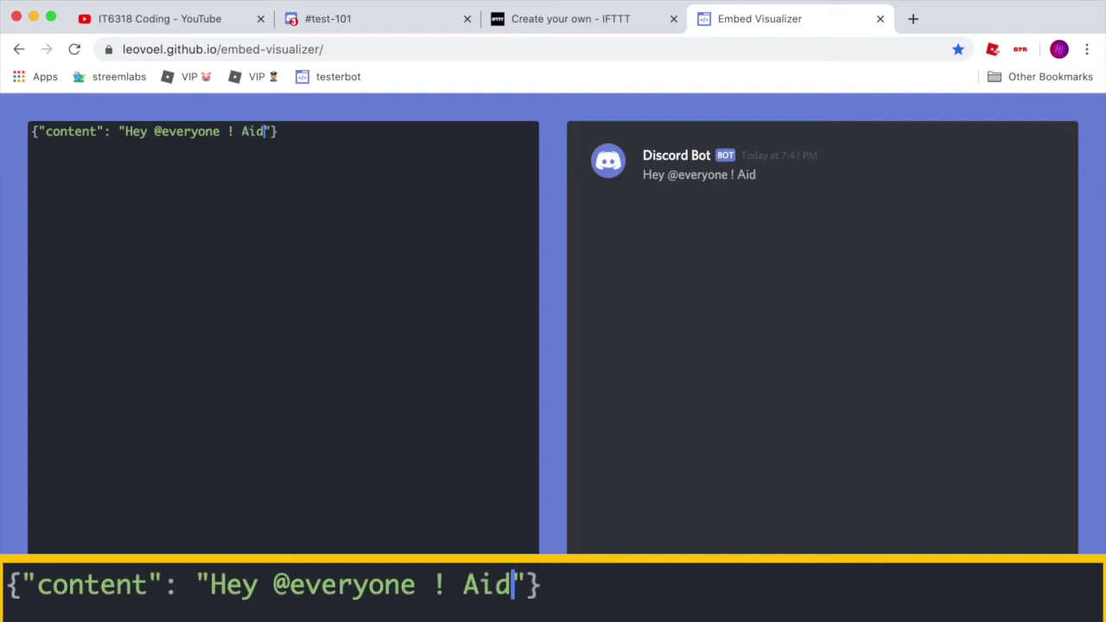
{"action": "key", "text": "BackSpace"}
{"action": "key", "text": "BackSpace"}
{"action": "type", "text": "s jus"}
{"action": "type", "text": "t uploa"}
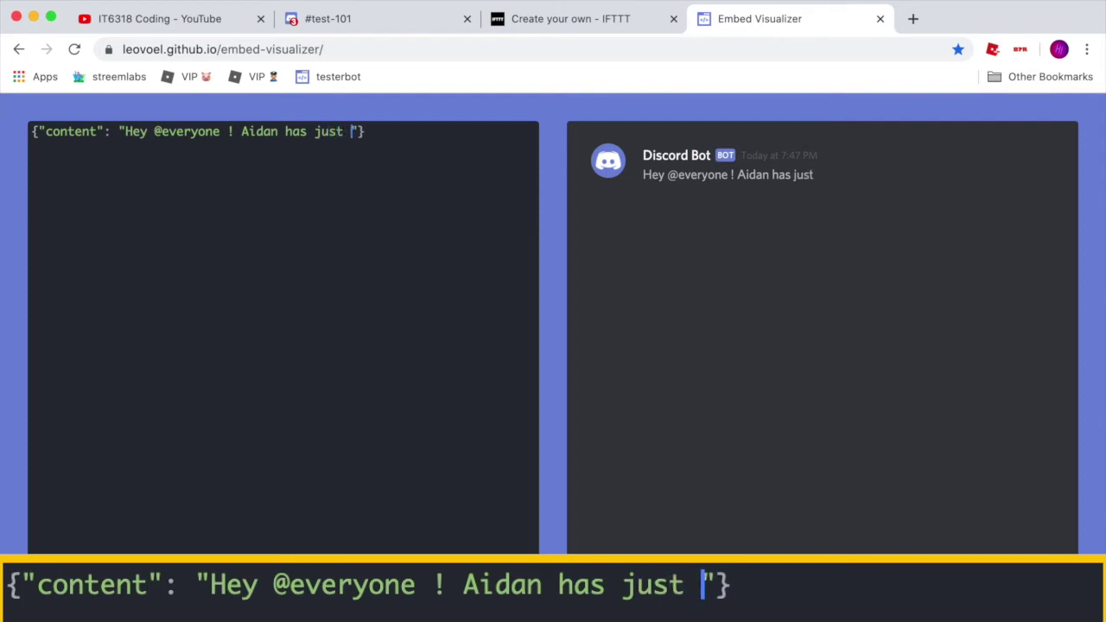
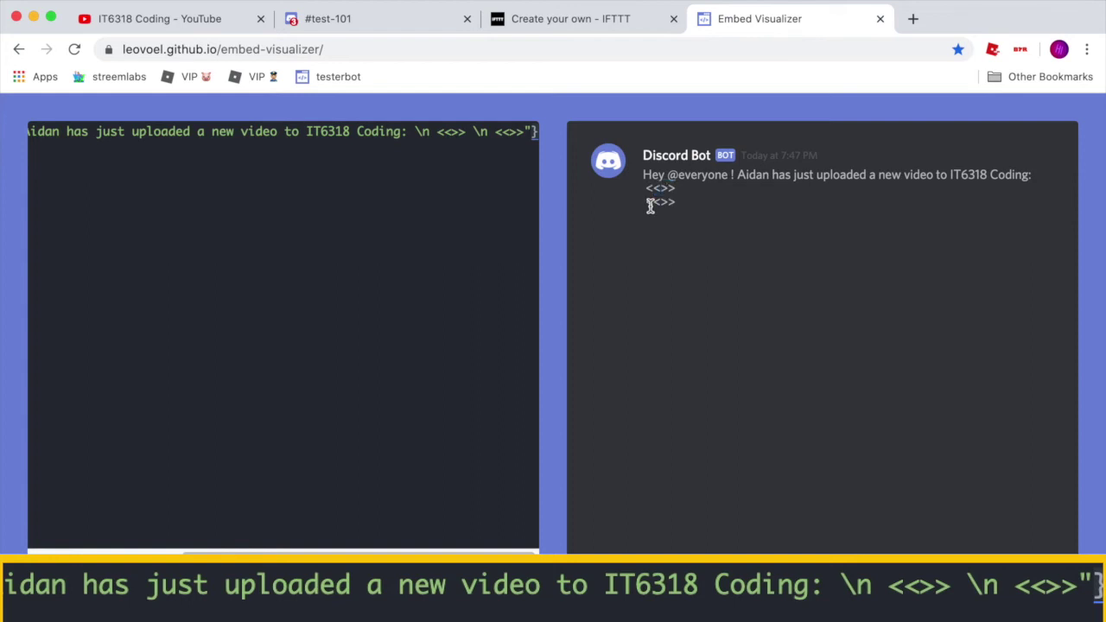
- Copy the complete JSON object from the visualizer's editor into the empty Body field of the IFTTT web request
{"action": "left_click", "coordinate": [449, 134]}
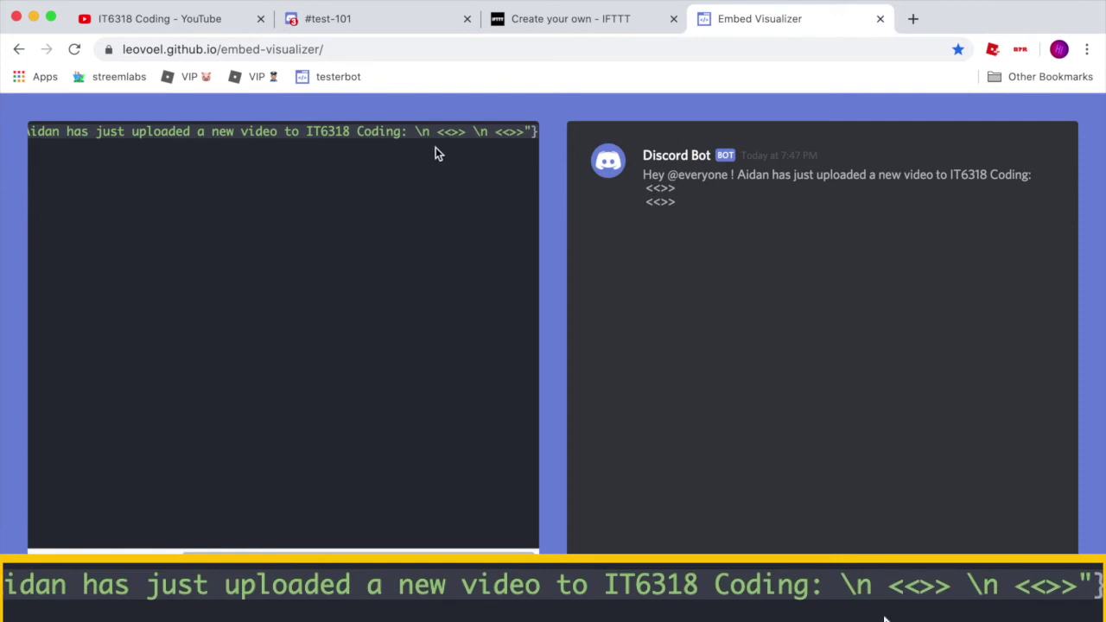
{"action": "left_click", "coordinate": [575, 19]}
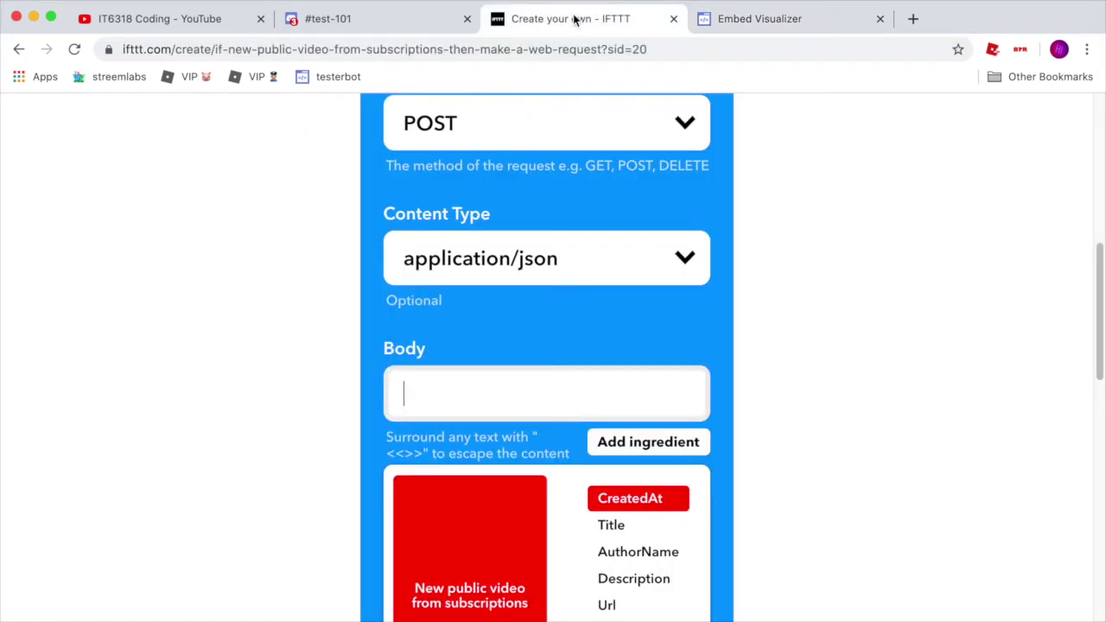
{"action": "left_click", "coordinate": [527, 369]}
{"action": "type", "text": "{\"content\": \"Hey @everyone ! Aidan has just uploaded a new video to IT6318 Coding: \\n <<>> \\n <<>>\"}"}
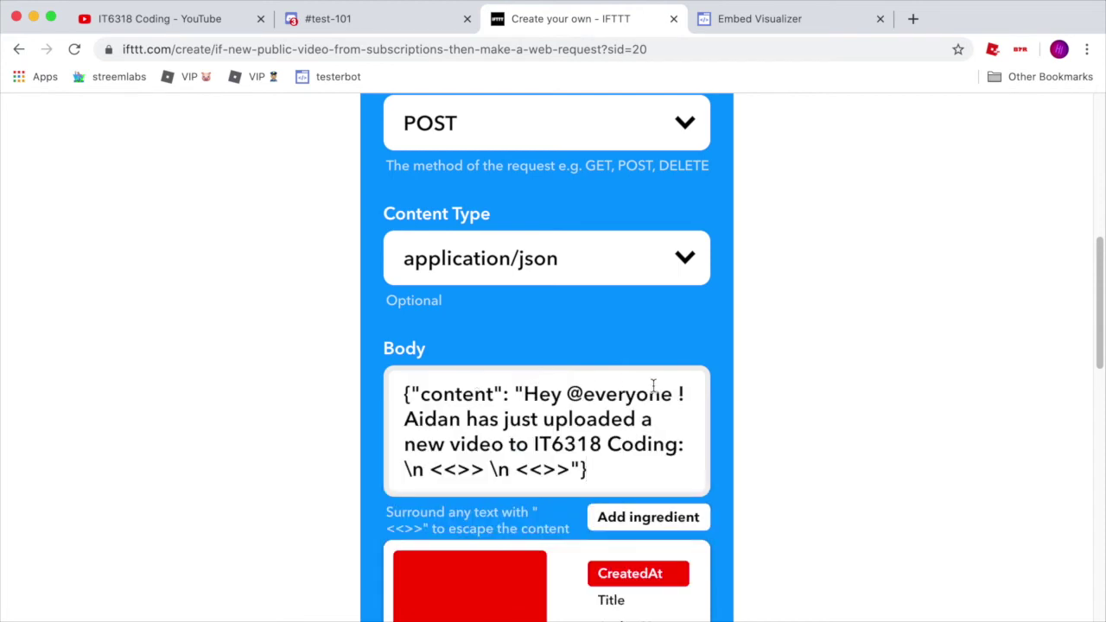
- Replace the first <<>> placeholder in the Body with the Title ingredient, placed directly after the first \n without a space
{"action": "scroll", "coordinate": [792, 456], "scroll_direction": "down", "scroll_amount": 1}
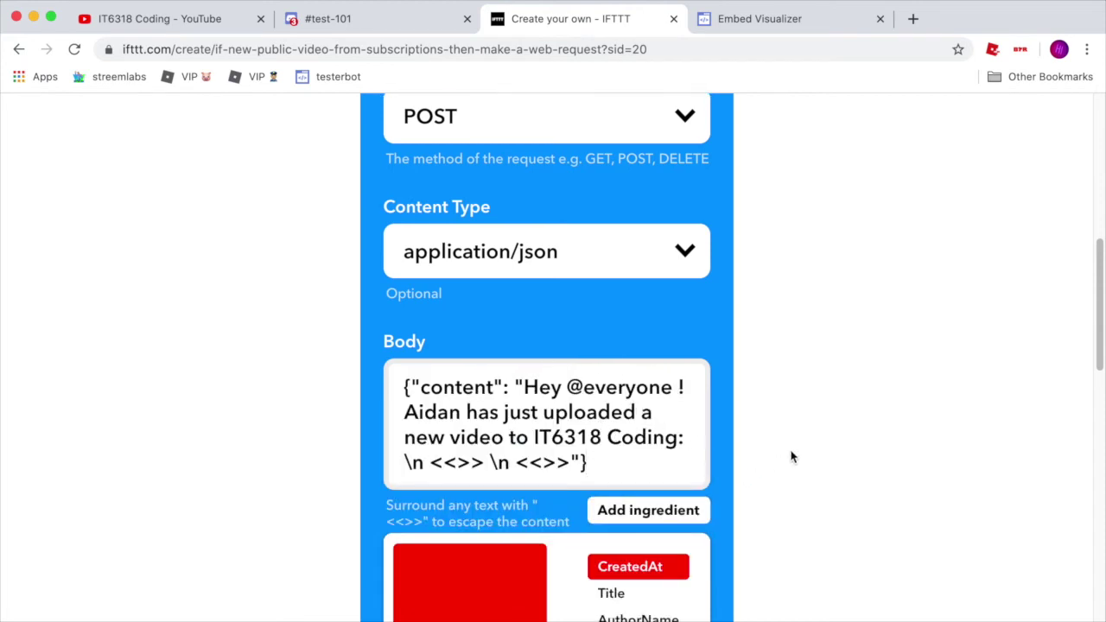
{"action": "scroll", "coordinate": [791, 456], "scroll_direction": "down", "scroll_amount": 3}
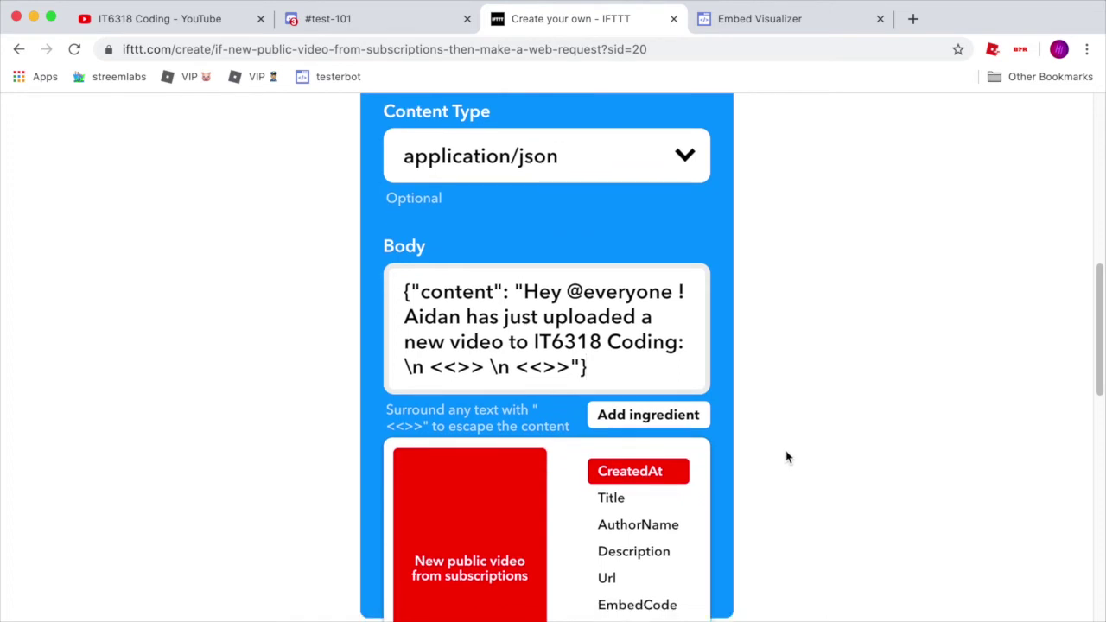
{"action": "left_click_drag", "start_coordinate": [429, 367], "coordinate": [484, 368]}
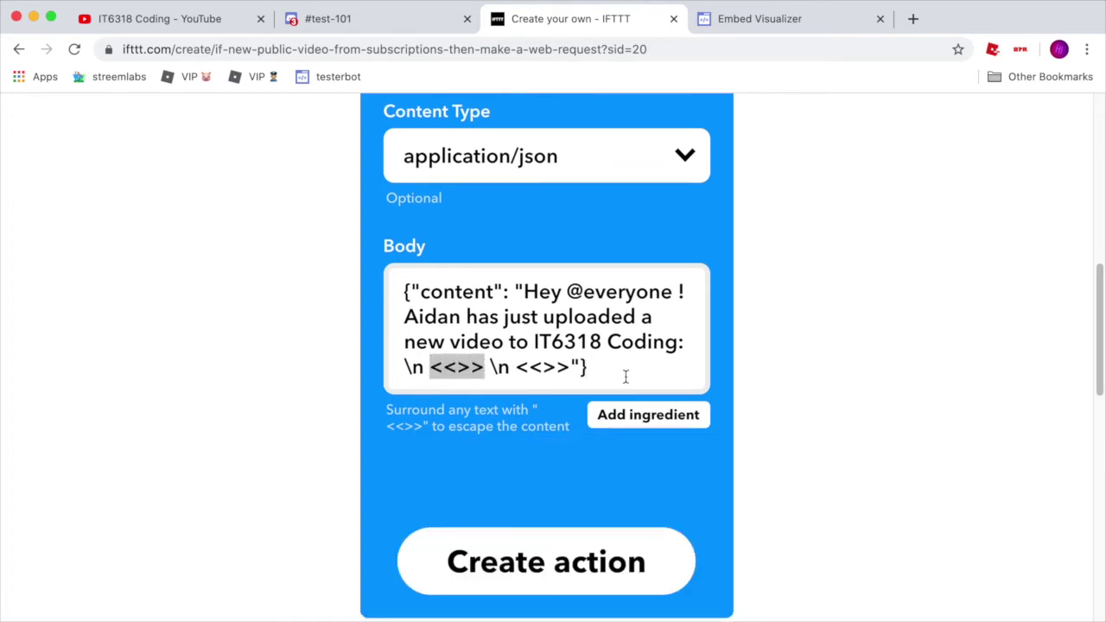
{"action": "left_click", "coordinate": [648, 415]}
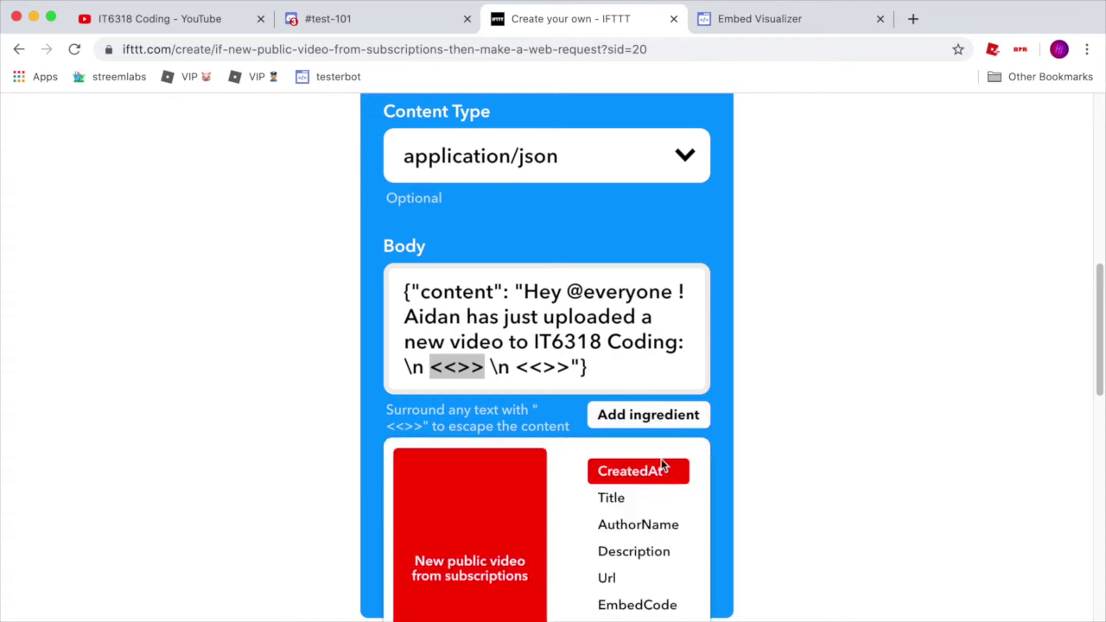
{"action": "left_click", "coordinate": [623, 501]}
{"action": "left_click_drag", "start_coordinate": [554, 367], "coordinate": [498, 353]}
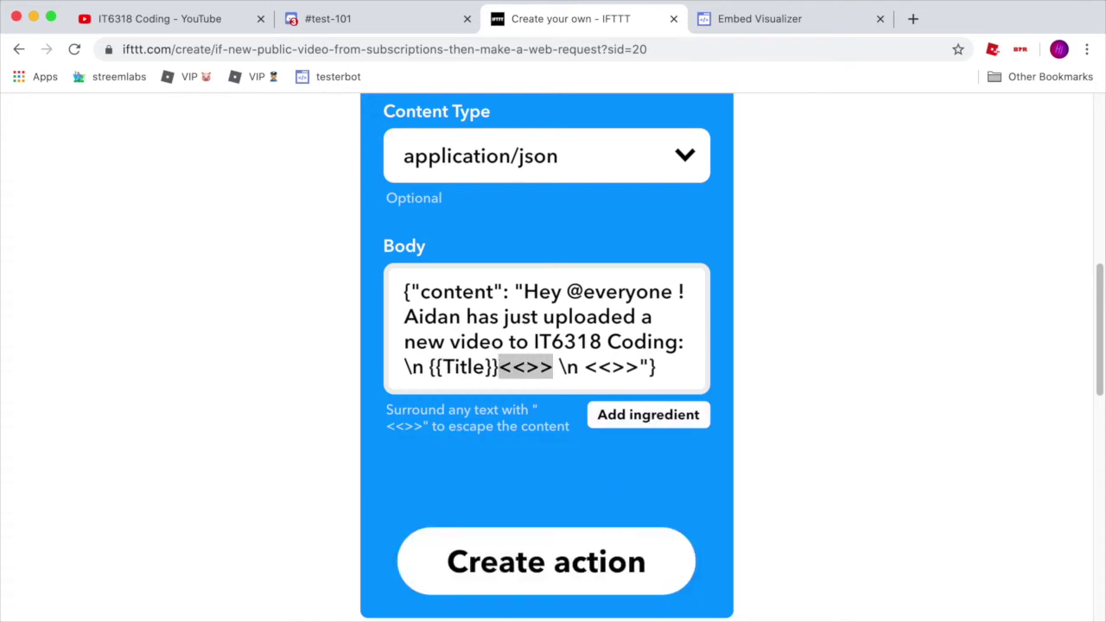
{"action": "key", "text": "BackSpace"}
{"action": "left_click", "coordinate": [426, 367]}
{"action": "key", "text": "BackSpace"}
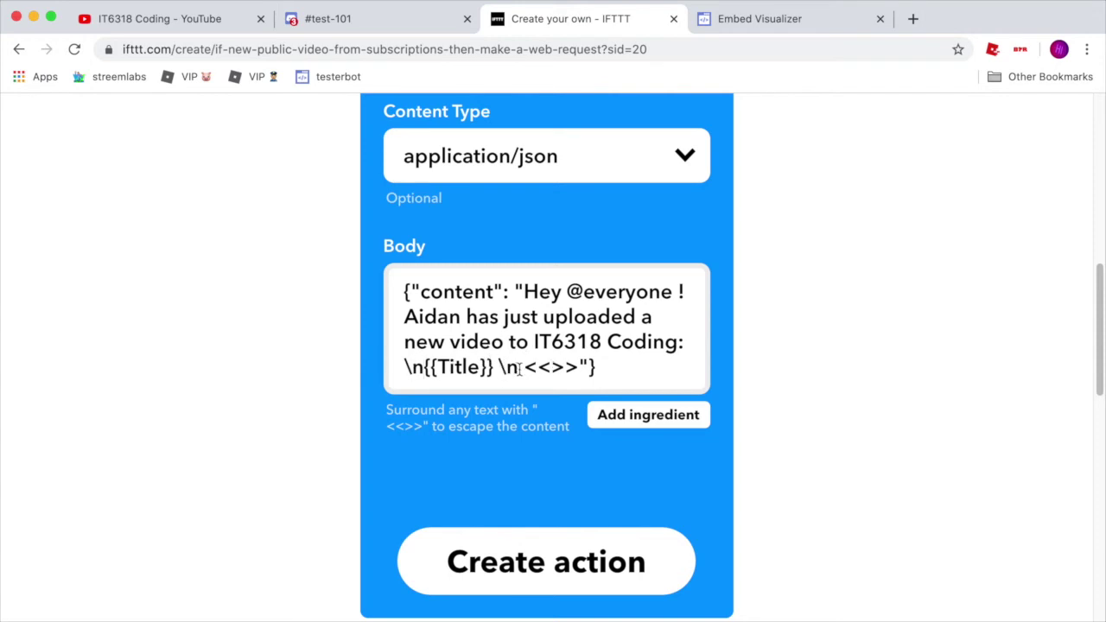
- Replace the remaining <<>> placeholder in the Body with the Url ingredient, placed directly after the second \n without a space
{"action": "left_click_drag", "start_coordinate": [520, 367], "coordinate": [580, 369]}
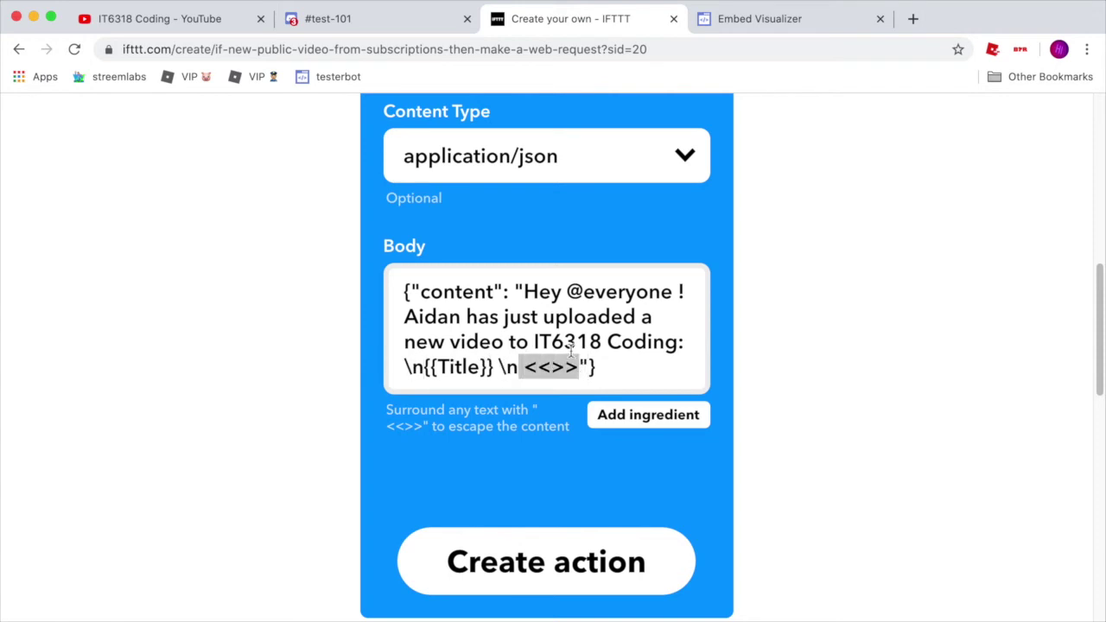
{"action": "key", "text": "BackSpace"}
{"action": "left_click", "coordinate": [607, 415]}
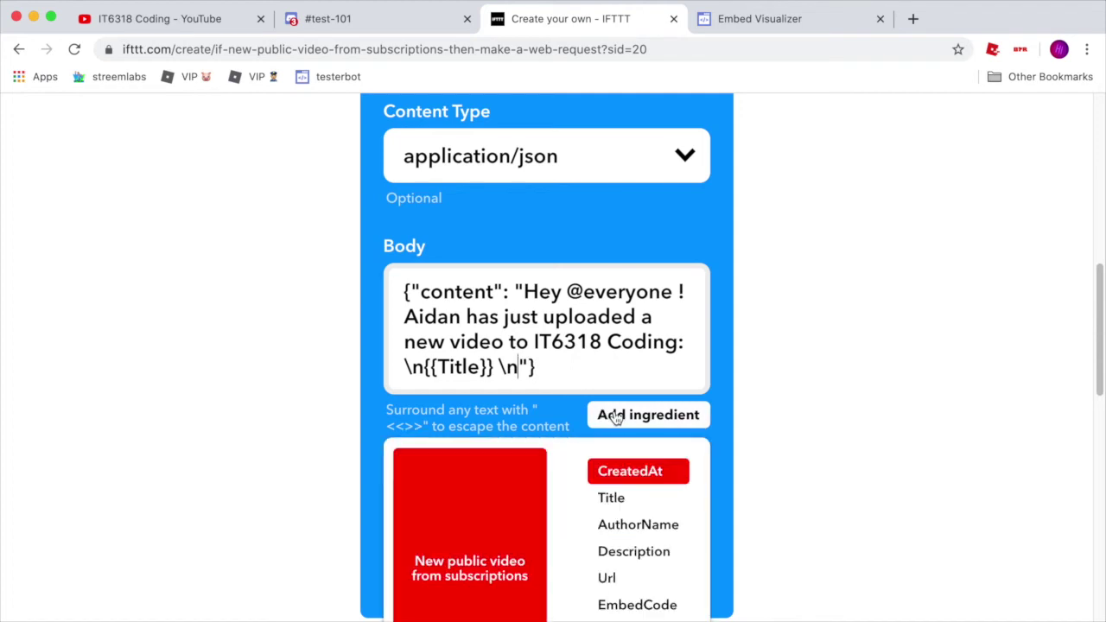
{"action": "left_click", "coordinate": [622, 578]}
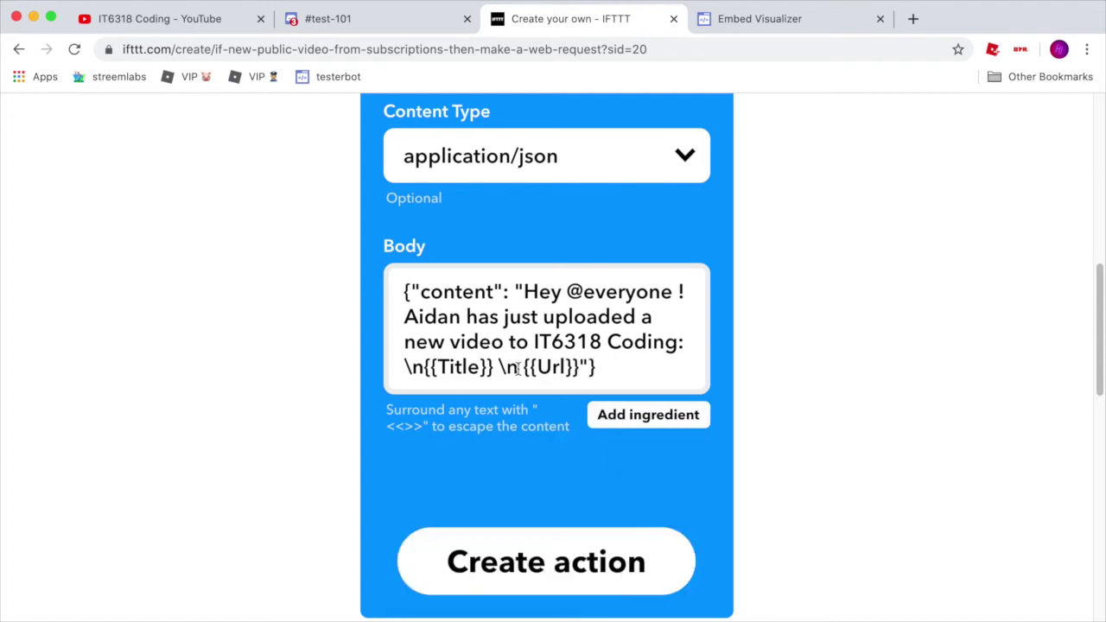
{"action": "key", "text": "BackSpace"}
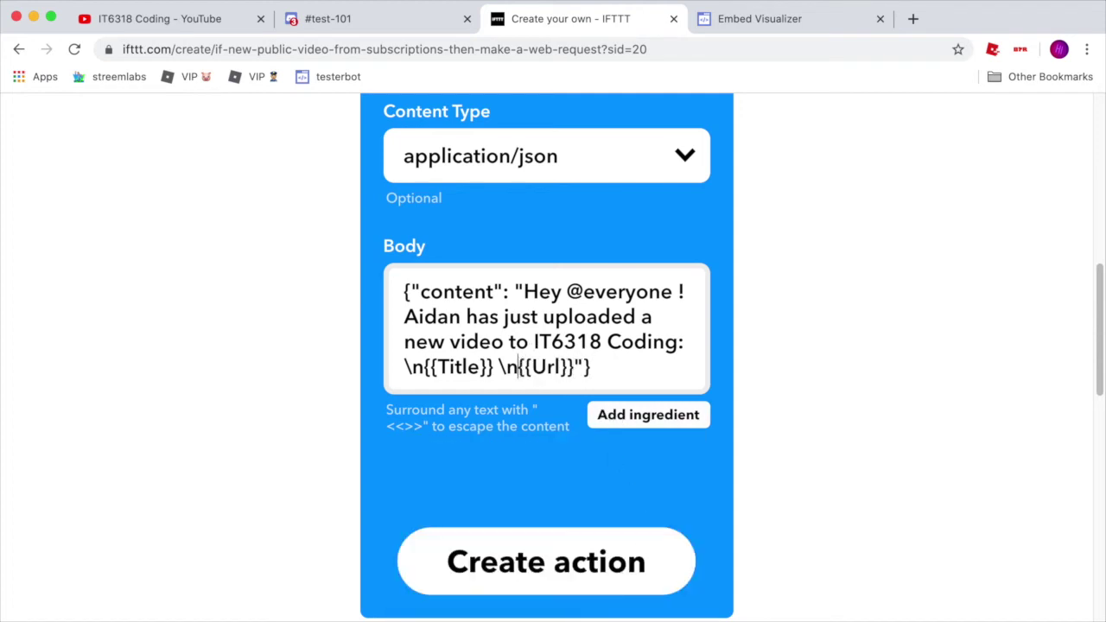
- Check the completed web request fields from URL to Body and create the action
{"action": "scroll", "coordinate": [825, 400], "scroll_direction": "down", "scroll_amount": 1}
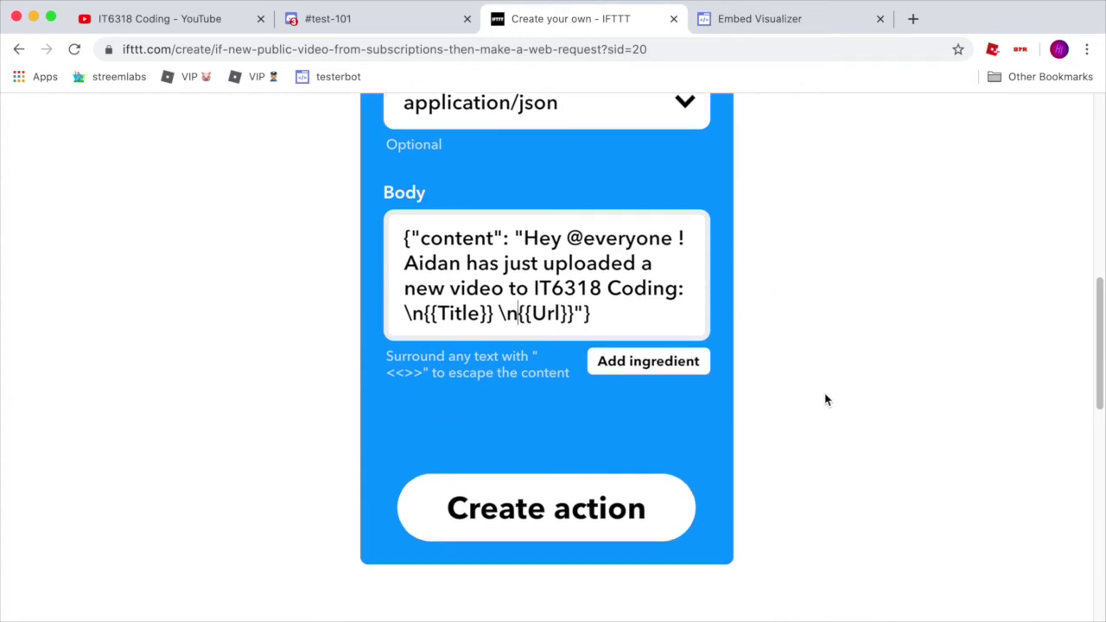
{"action": "scroll", "coordinate": [825, 399], "scroll_direction": "up", "scroll_amount": 6}
{"action": "scroll", "coordinate": [826, 399], "scroll_direction": "up", "scroll_amount": 2}
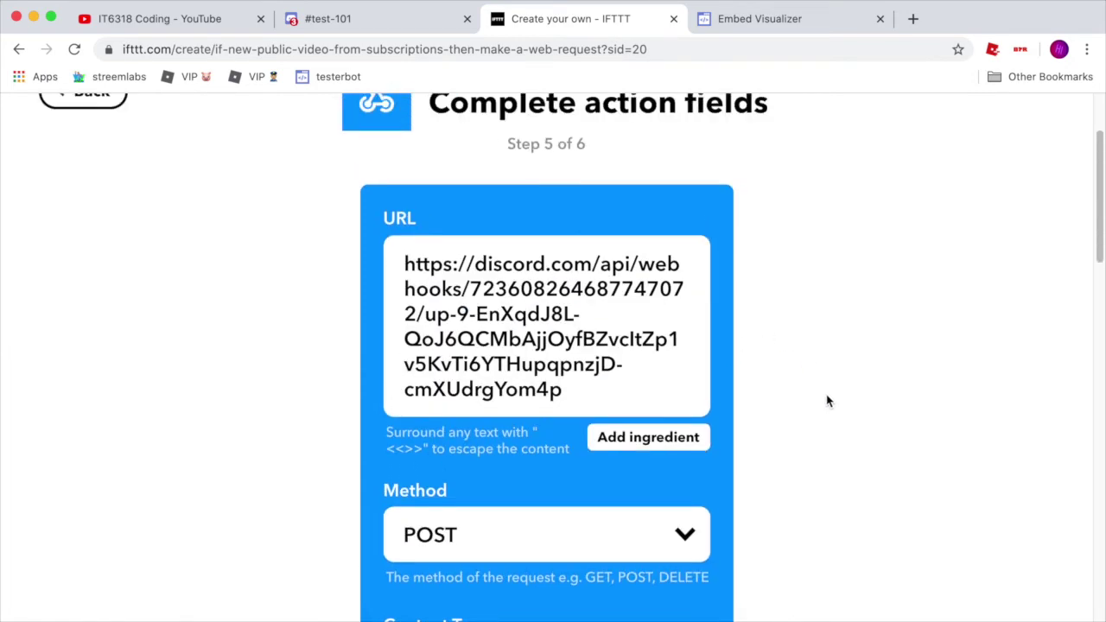
{"action": "scroll", "coordinate": [827, 400], "scroll_direction": "down", "scroll_amount": 10}
{"action": "scroll", "coordinate": [786, 199], "scroll_direction": "down", "scroll_amount": 2}
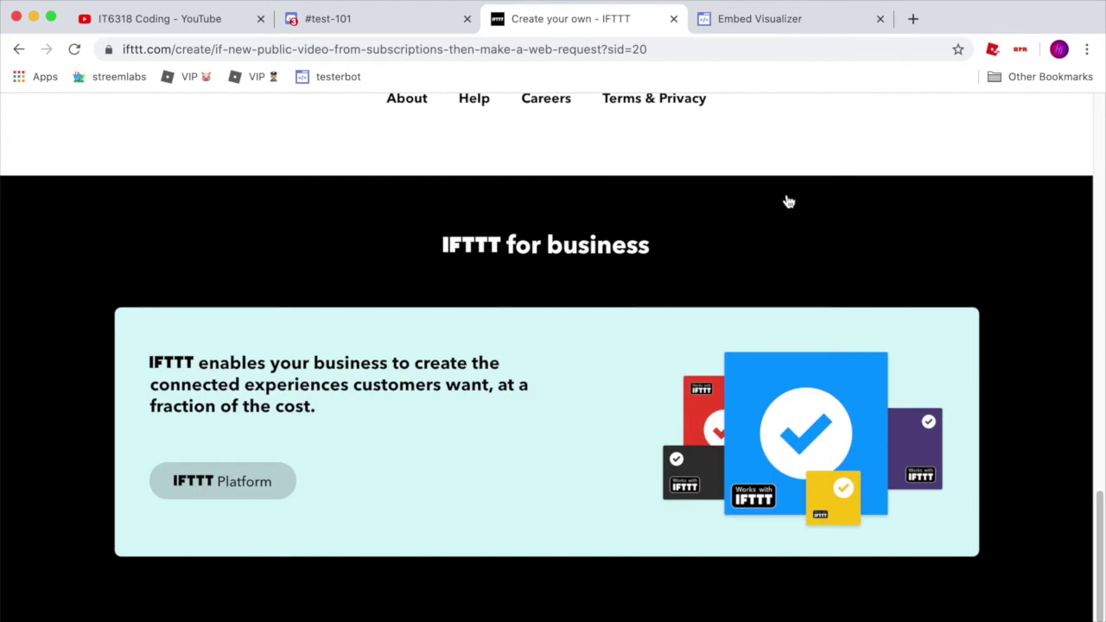
{"action": "scroll", "coordinate": [786, 207], "scroll_direction": "up", "scroll_amount": 8}
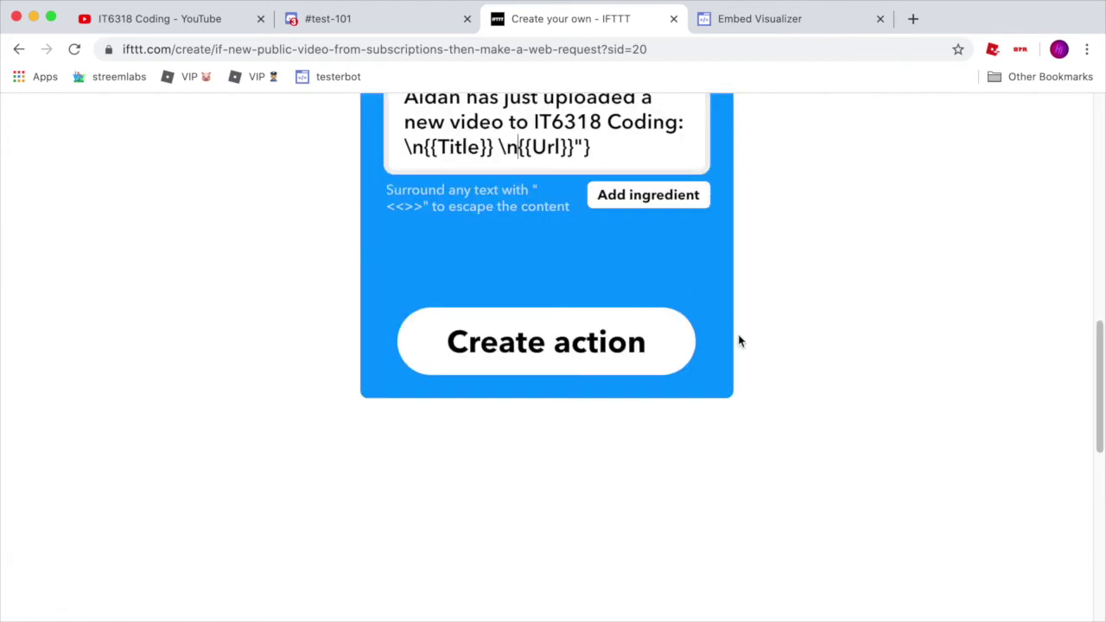
{"action": "scroll", "coordinate": [739, 339], "scroll_direction": "up", "scroll_amount": 3}
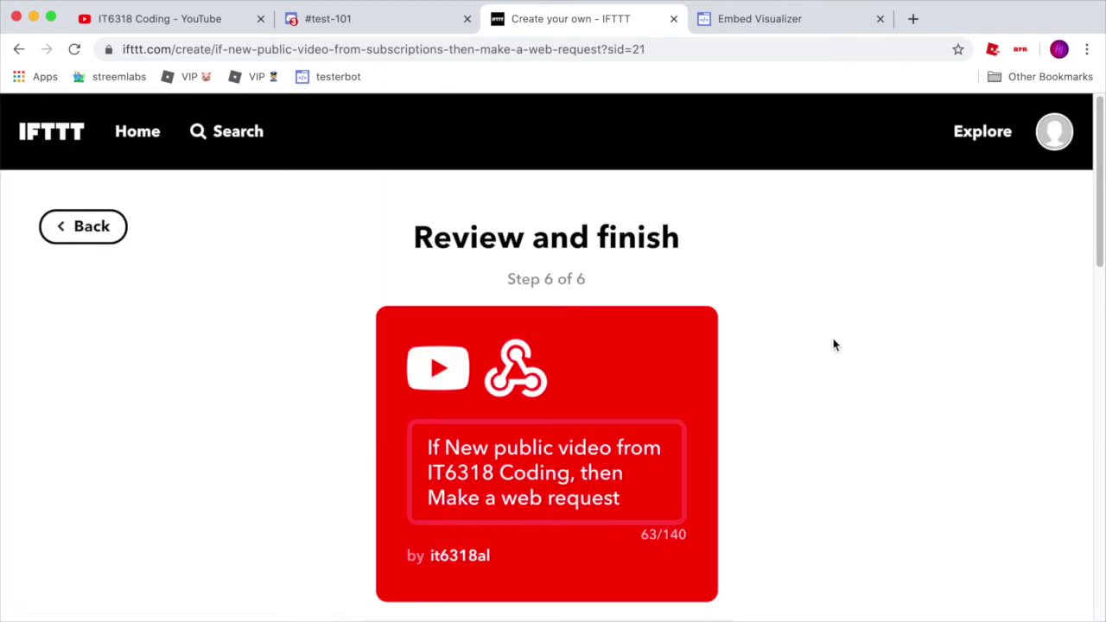
- Replace the applet's default title with "IT6318 Coding Upload" and finish creating the applet
{"action": "left_click_drag", "start_coordinate": [646, 481], "coordinate": [414, 404]}
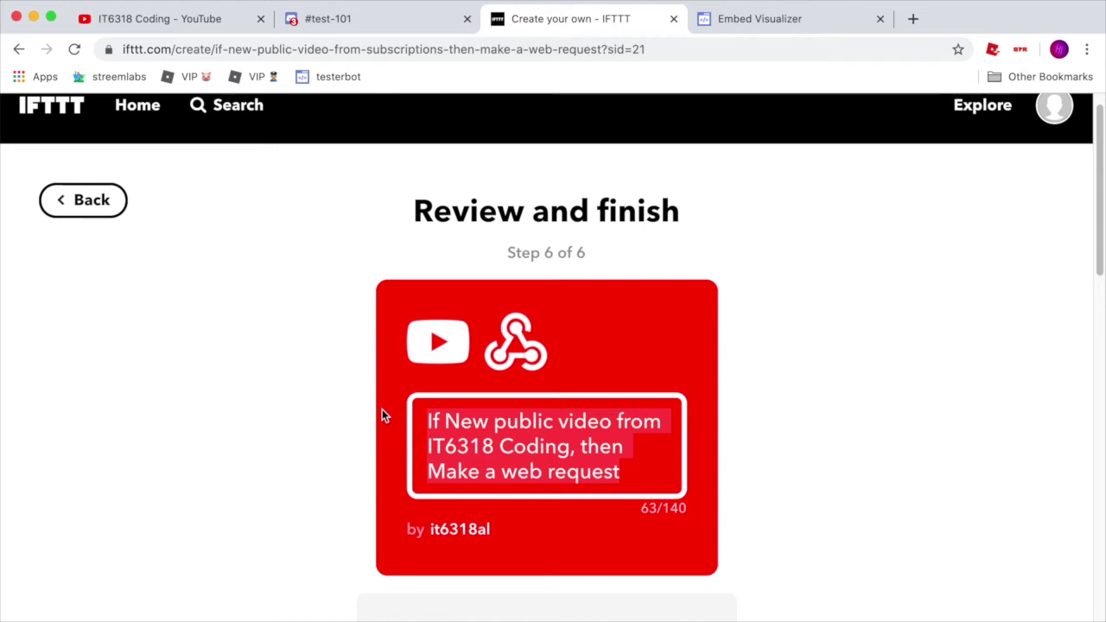
{"action": "type", "text": "IT63"}
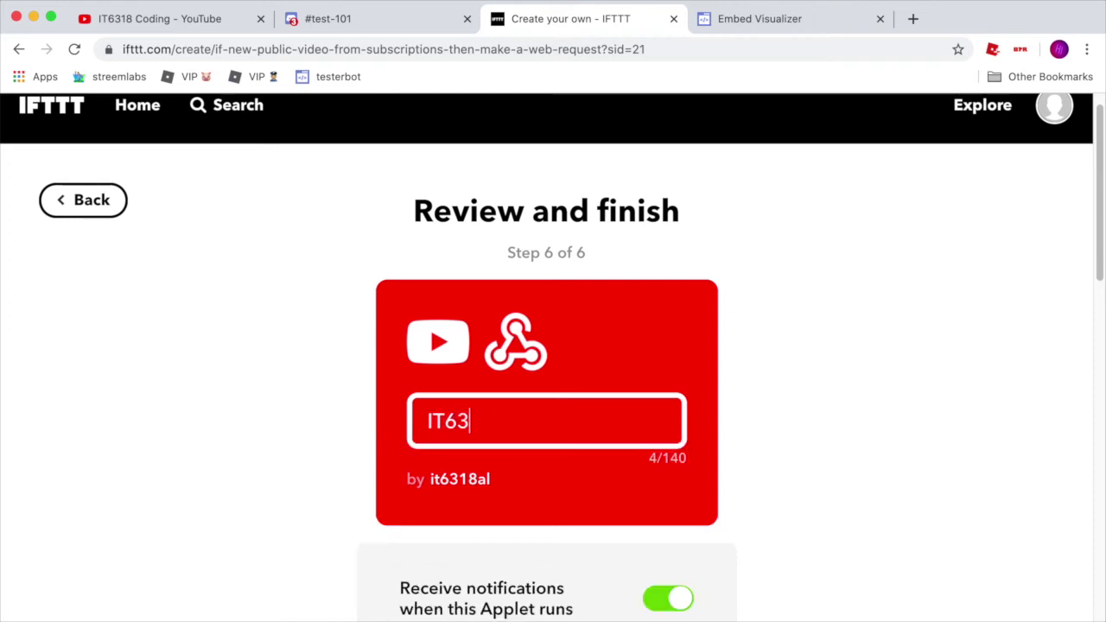
{"action": "type", "text": "18 C"}
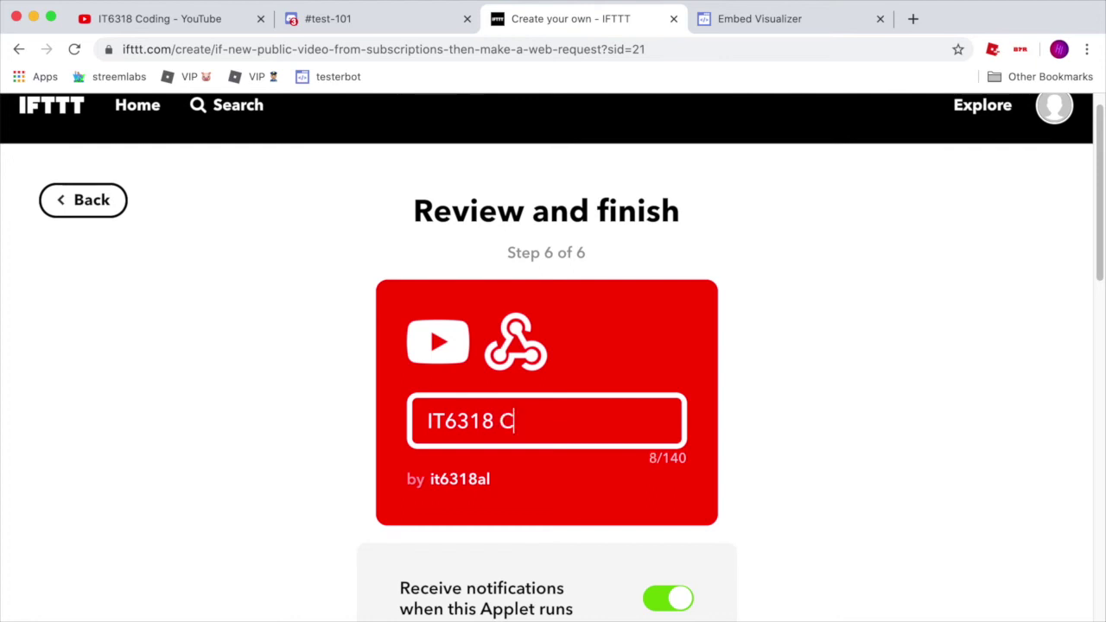
{"action": "type", "text": "oding Upload"}
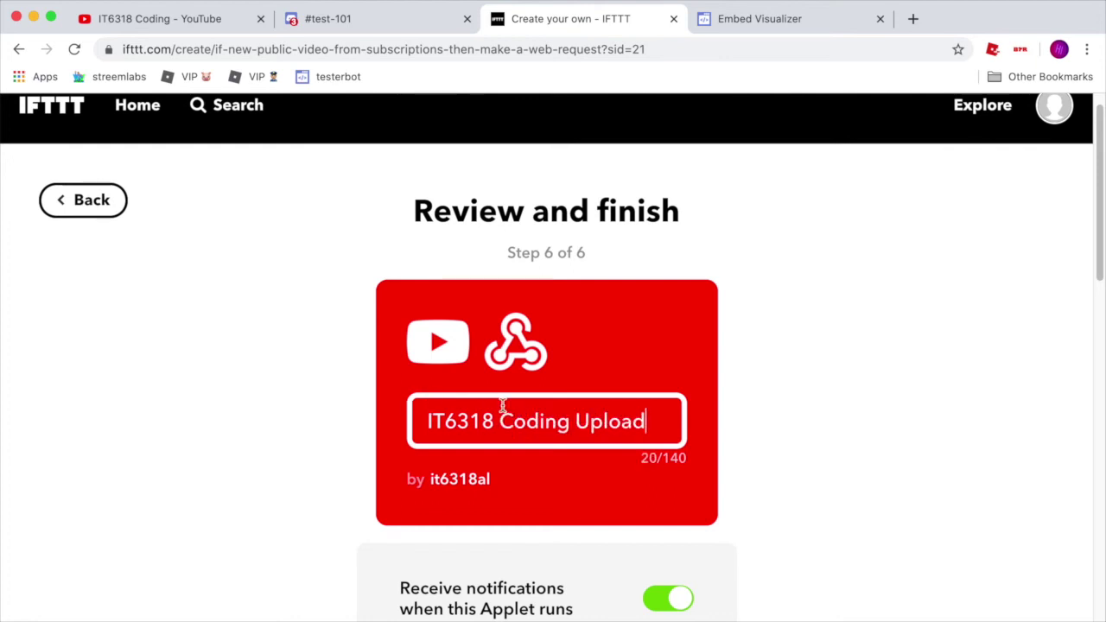
{"action": "scroll", "coordinate": [730, 428], "scroll_direction": "down", "scroll_amount": 3}
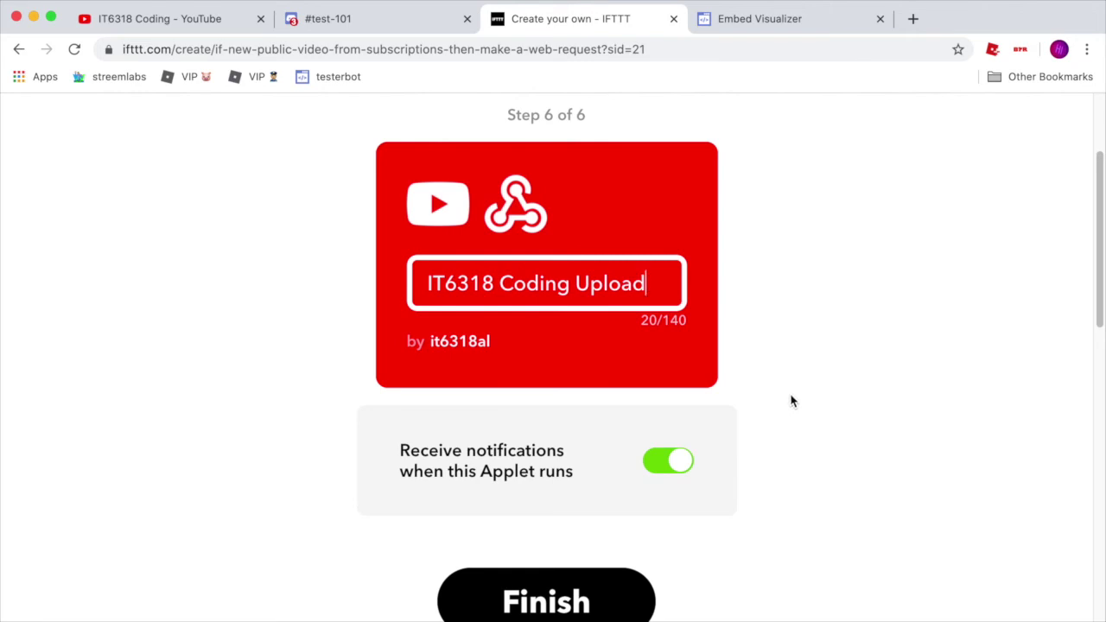
{"action": "scroll", "coordinate": [790, 398], "scroll_direction": "down", "scroll_amount": 2}
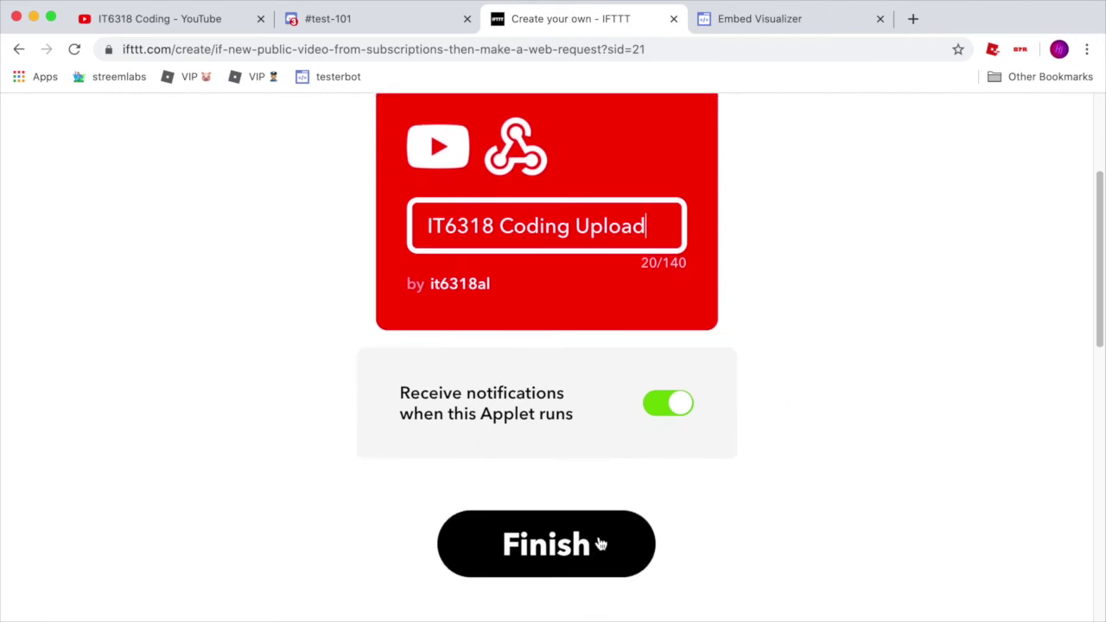
{"action": "left_click", "coordinate": [601, 543]}
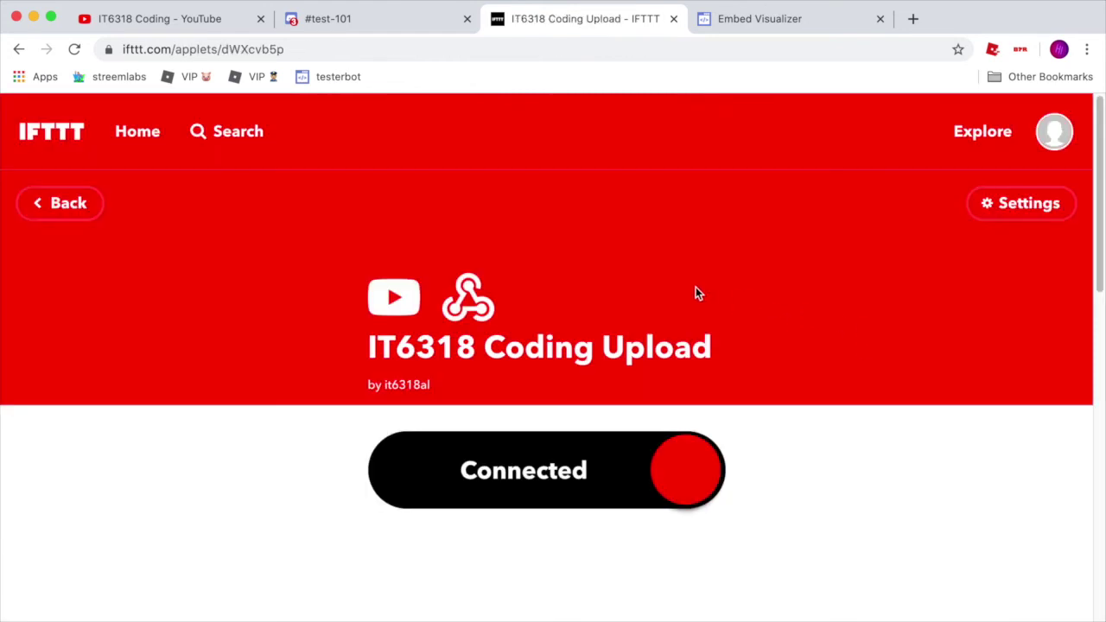
- Check the test-101 channel in Discord, and switch YouTube to the IT6318 Coding channel's account
{"action": "left_click", "coordinate": [371, 21]}
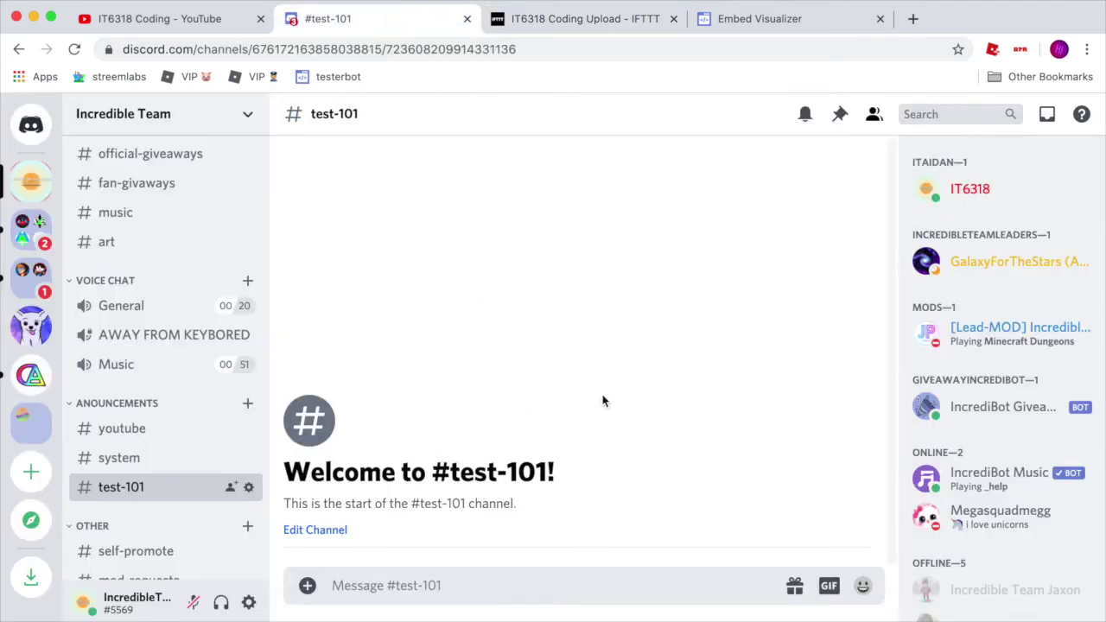
{"action": "left_click", "coordinate": [194, 23]}
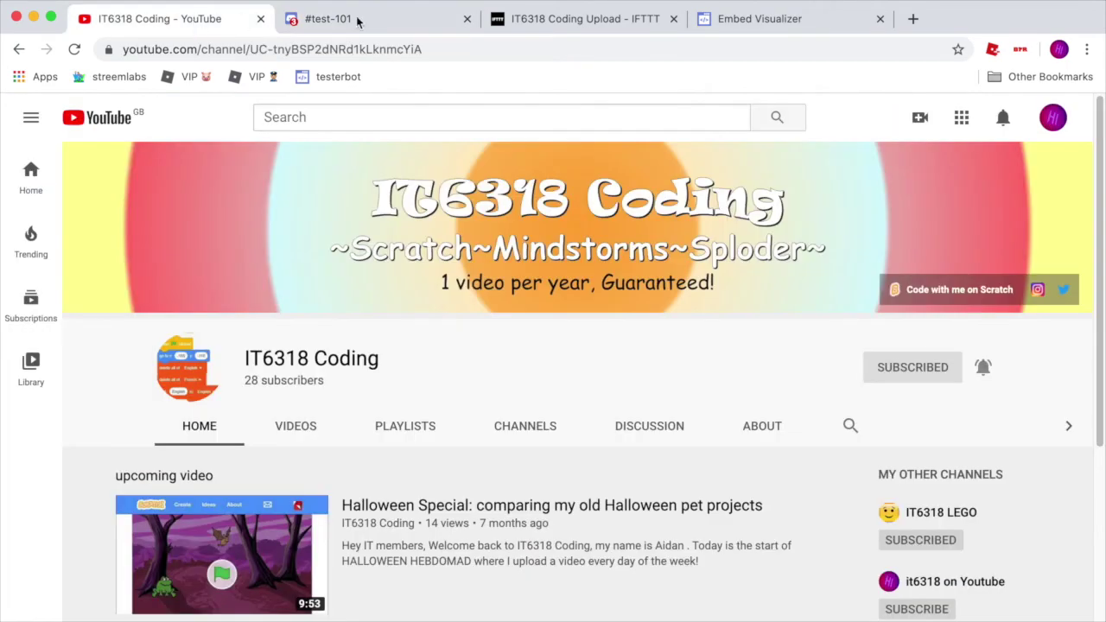
{"action": "left_click", "coordinate": [1052, 117]}
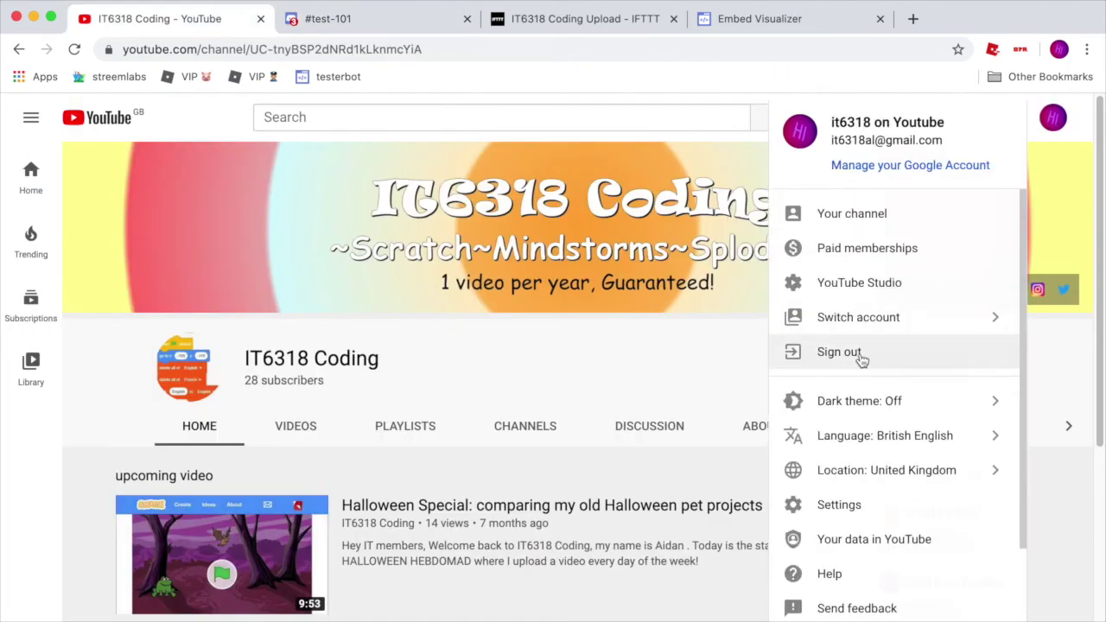
{"action": "left_click", "coordinate": [908, 329]}
{"action": "left_click", "coordinate": [940, 244]}
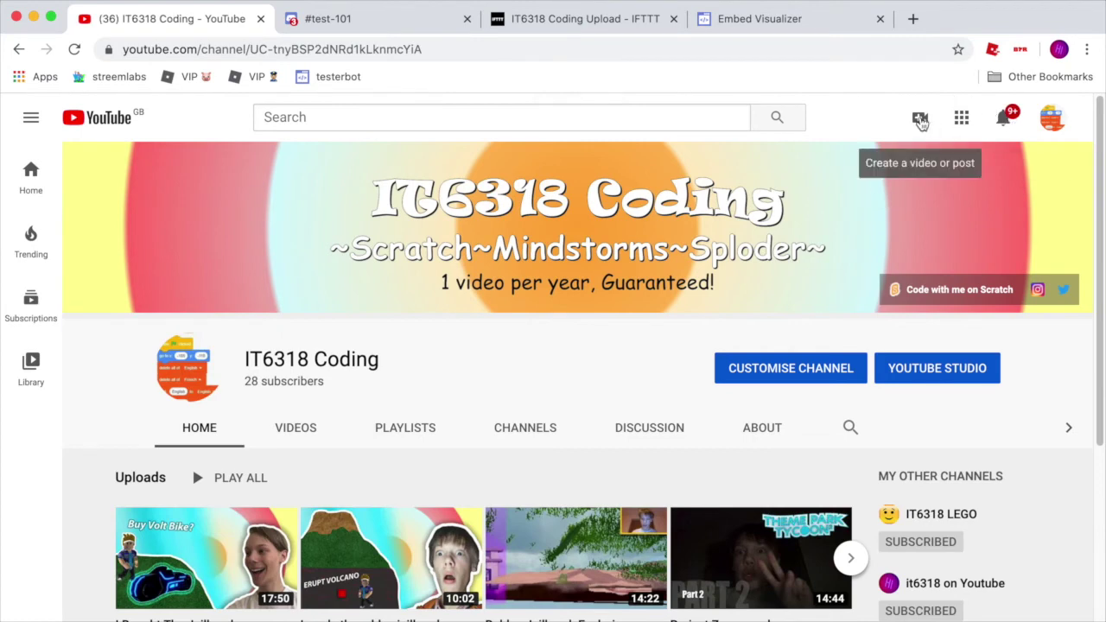
- Upload testupload.mov from the Desktop as a new video on the channel and dismiss the multi-file upload tip
{"action": "left_click", "coordinate": [921, 123]}
{"action": "left_click", "coordinate": [980, 159]}
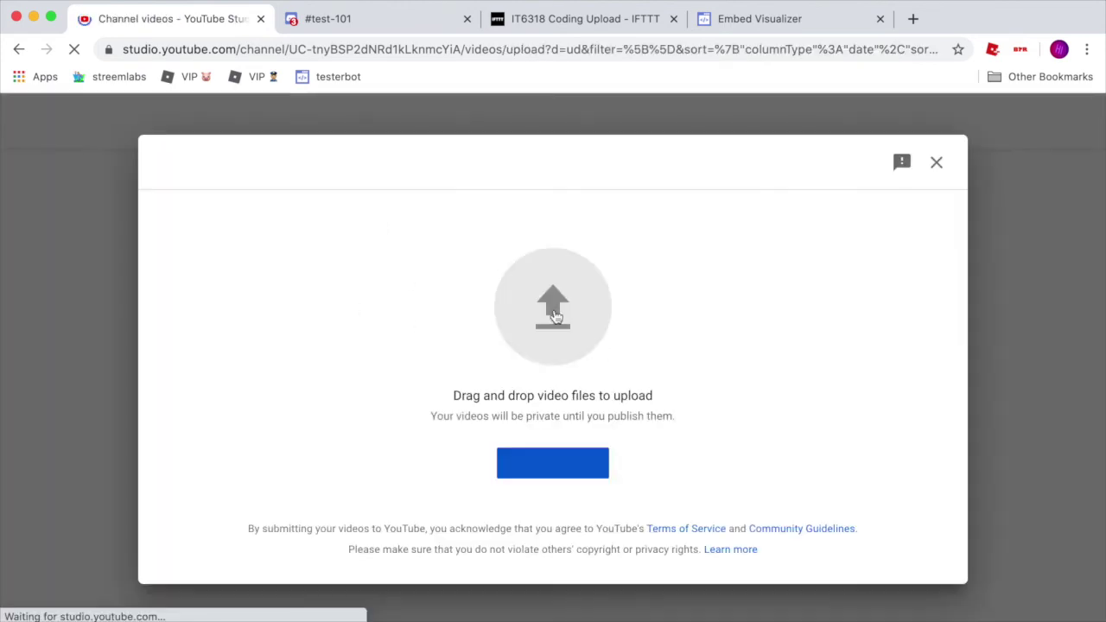
{"action": "left_click", "coordinate": [554, 302]}
{"action": "scroll", "coordinate": [419, 255], "scroll_direction": "down", "scroll_amount": 5}
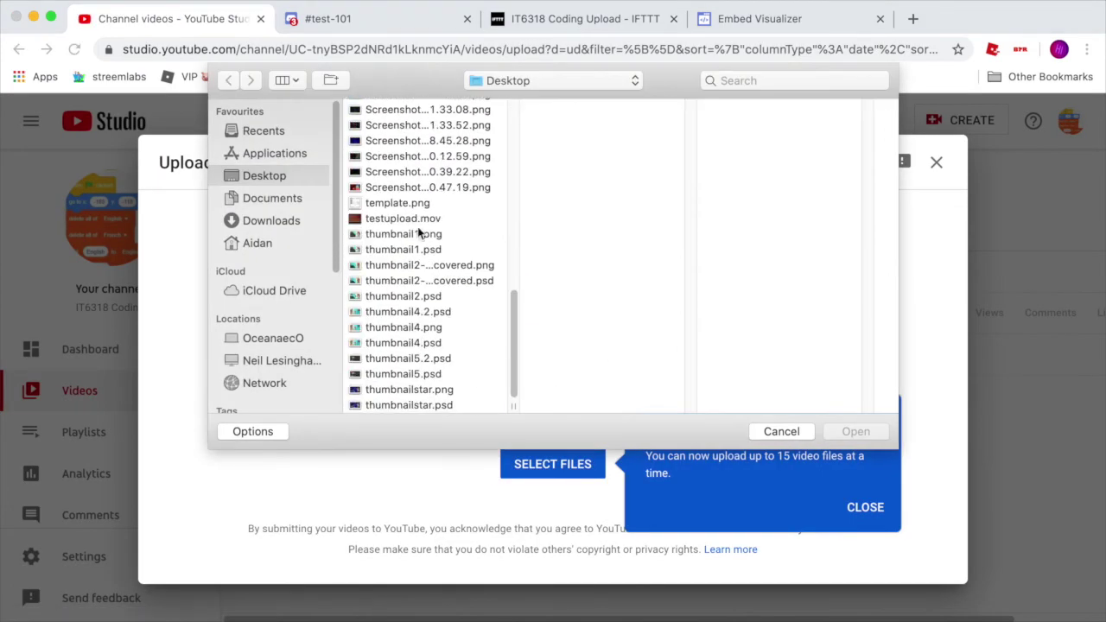
{"action": "left_click", "coordinate": [403, 218]}
{"action": "left_click", "coordinate": [854, 431]}
{"action": "left_click", "coordinate": [866, 508]}
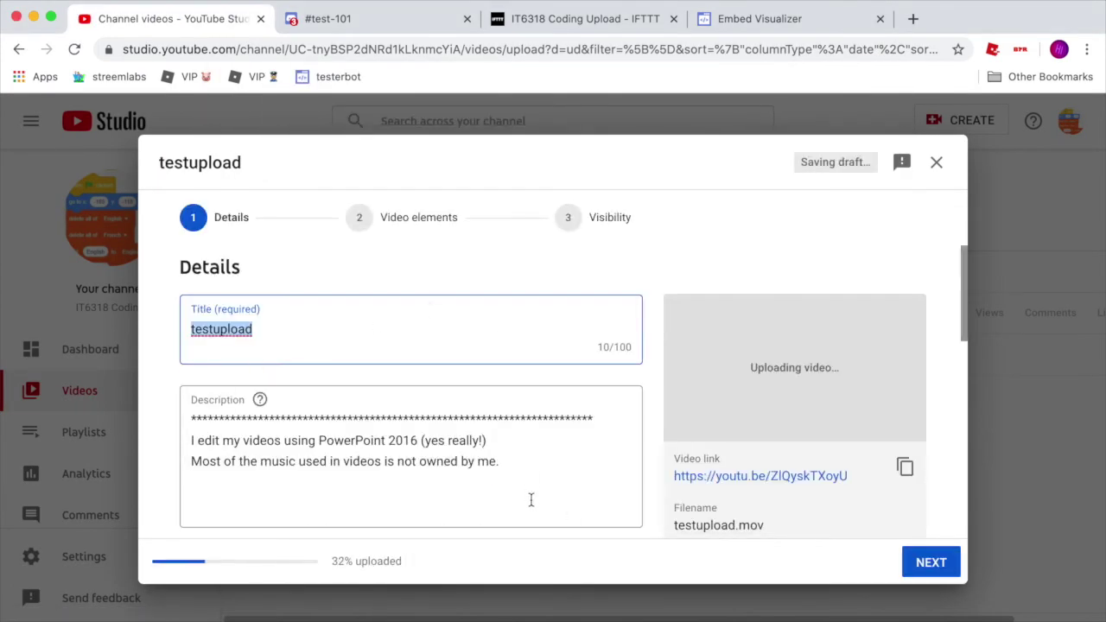
- Replace the video's default description with "hi" and mark the video as not Made for Kids
{"action": "left_click", "coordinate": [344, 443]}
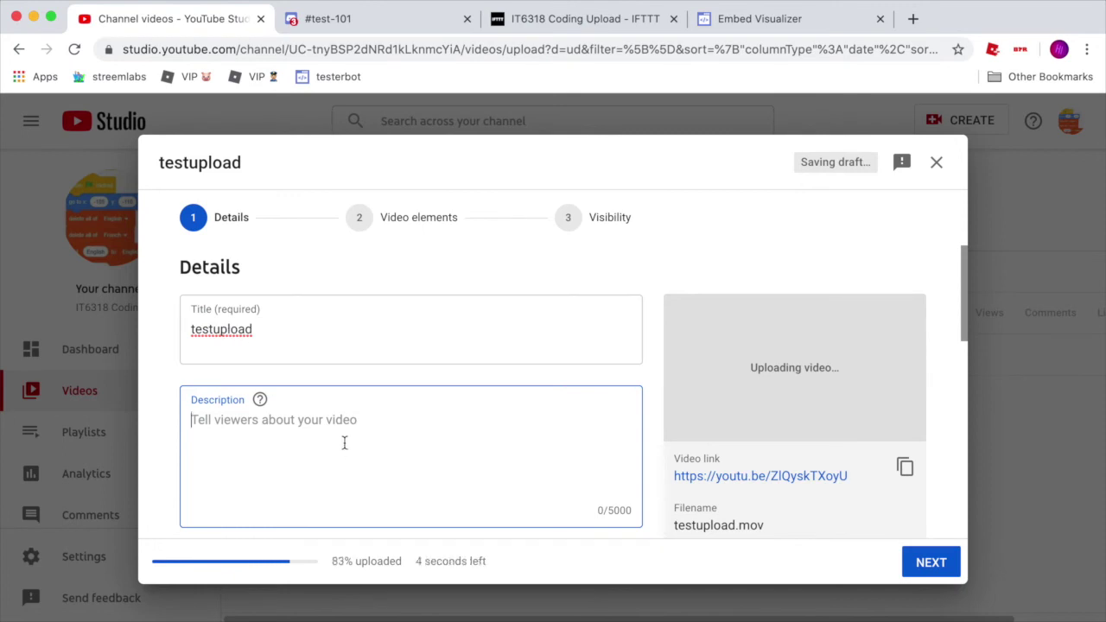
{"action": "type", "text": "hi"}
{"action": "scroll", "coordinate": [432, 413], "scroll_direction": "down", "scroll_amount": 10}
{"action": "left_click", "coordinate": [189, 377]}
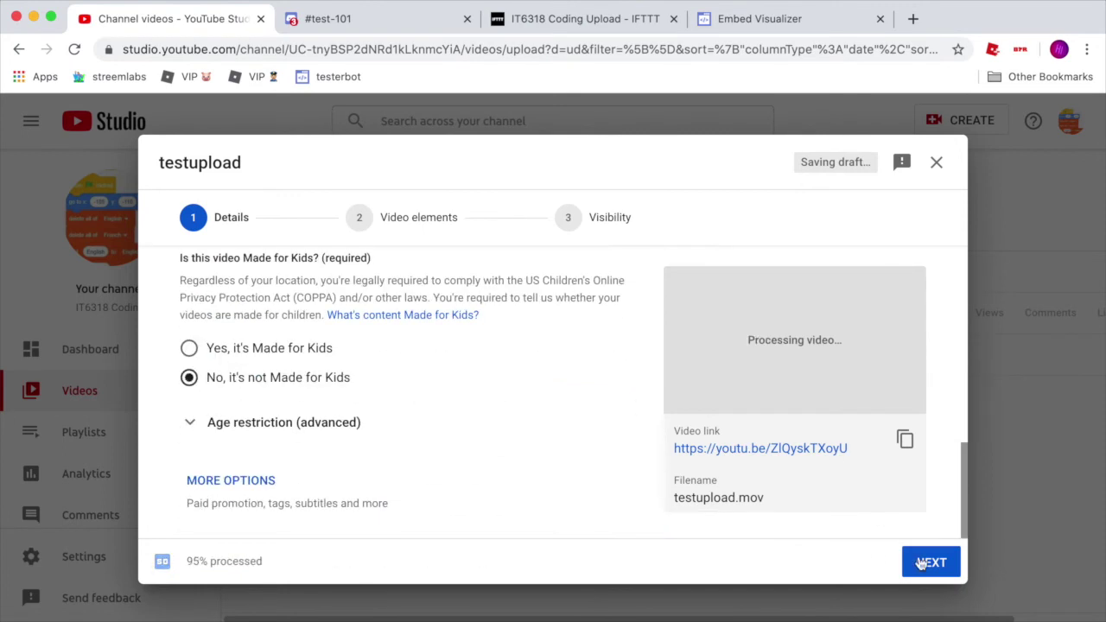
- Skip the video elements, set the visibility to Public as an instant Premiere, publish the video and close the share dialog
{"action": "left_click", "coordinate": [921, 564]}
{"action": "left_click", "coordinate": [929, 563]}
{"action": "scroll", "coordinate": [423, 432], "scroll_direction": "down", "scroll_amount": 1}
{"action": "left_click", "coordinate": [260, 491]}
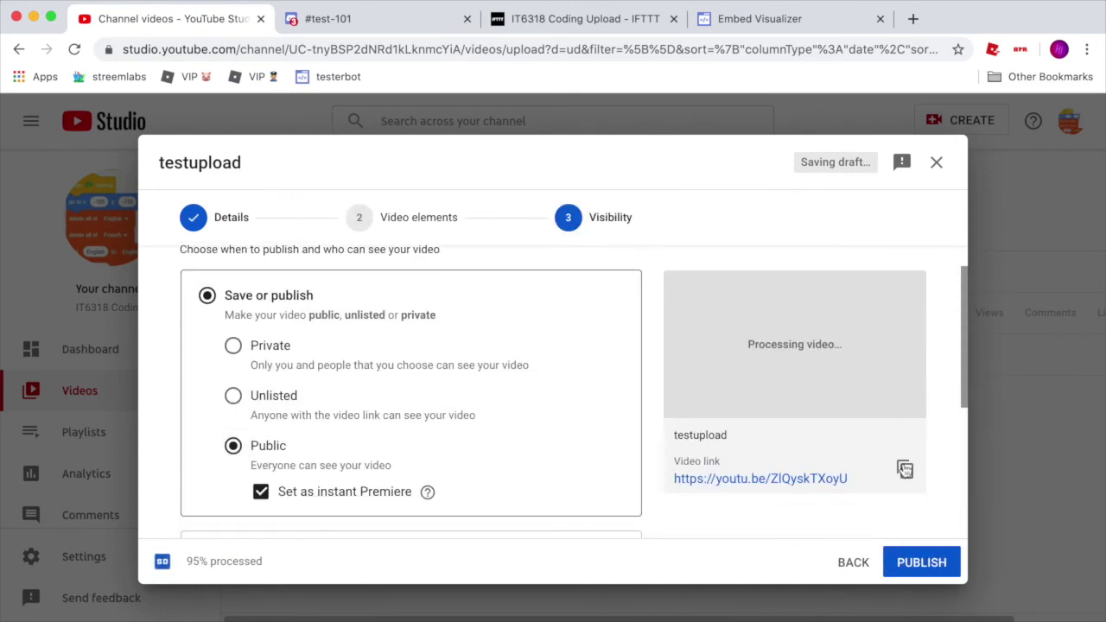
{"action": "left_click", "coordinate": [923, 563]}
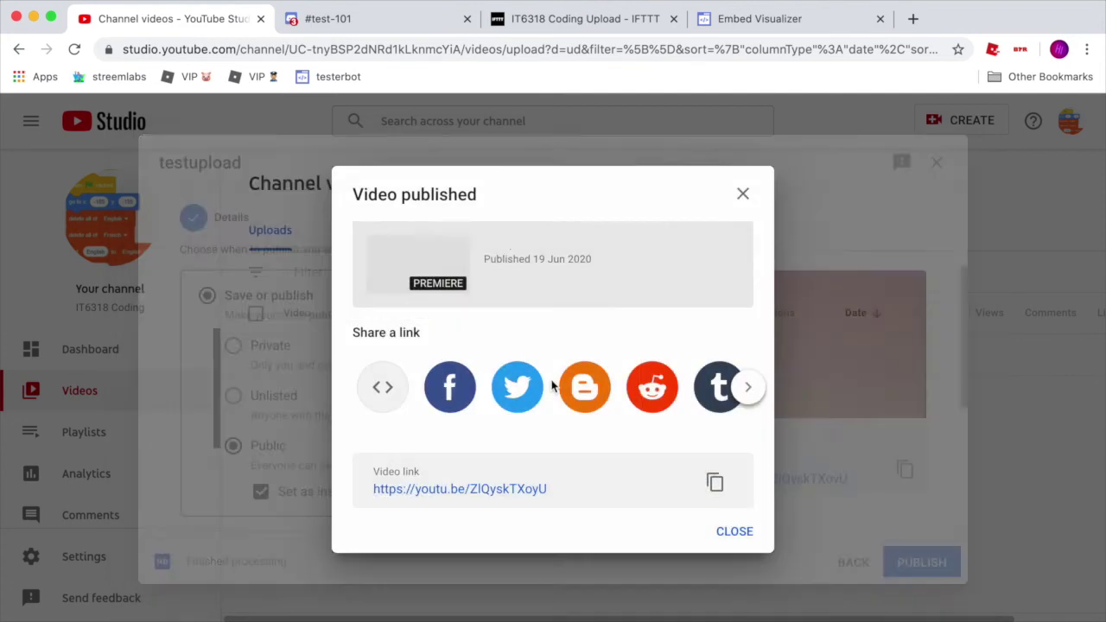
{"action": "left_click", "coordinate": [742, 194]}
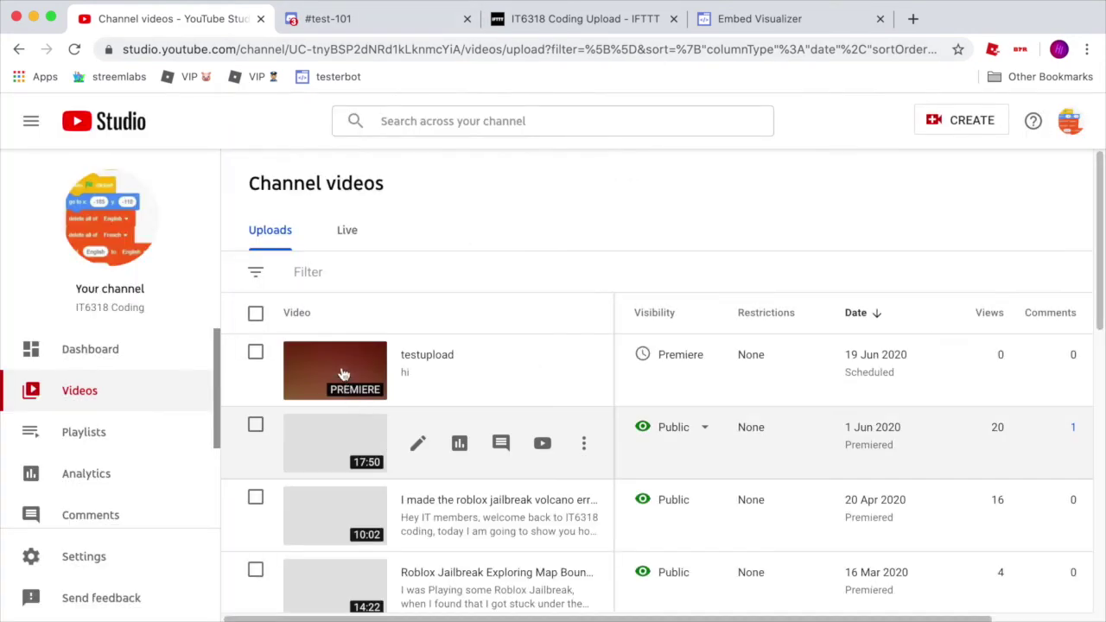
- Check Discord's test-101 channel for the announcement with the system volume raised, and open the account menu in IFTTT
{"action": "left_click", "coordinate": [394, 25]}
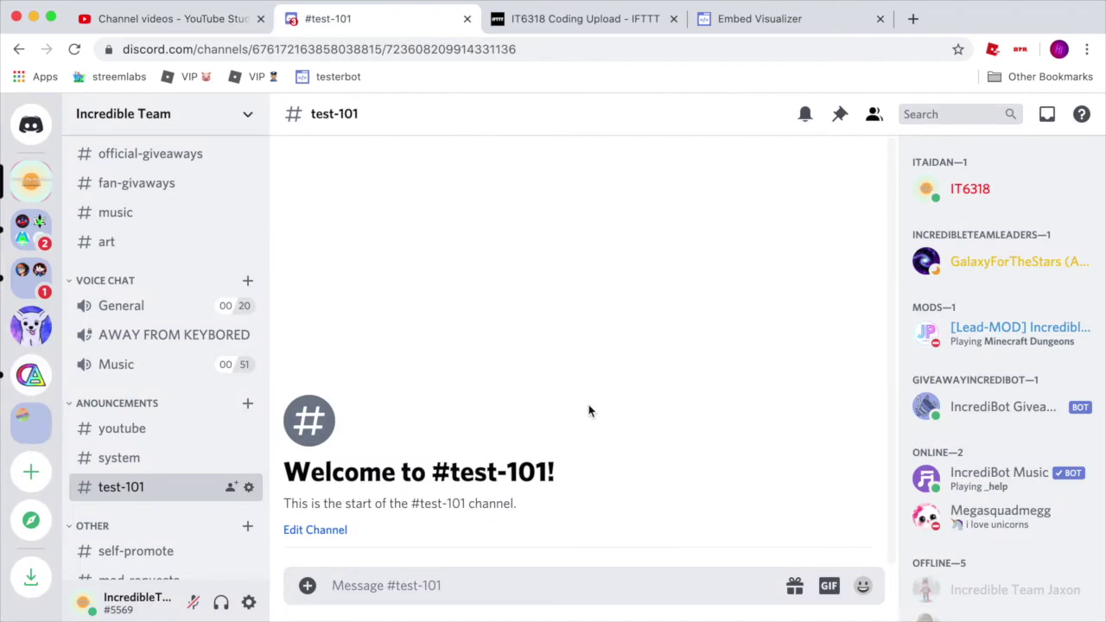
{"action": "key", "text": "XF86AudioRaiseVolume"}
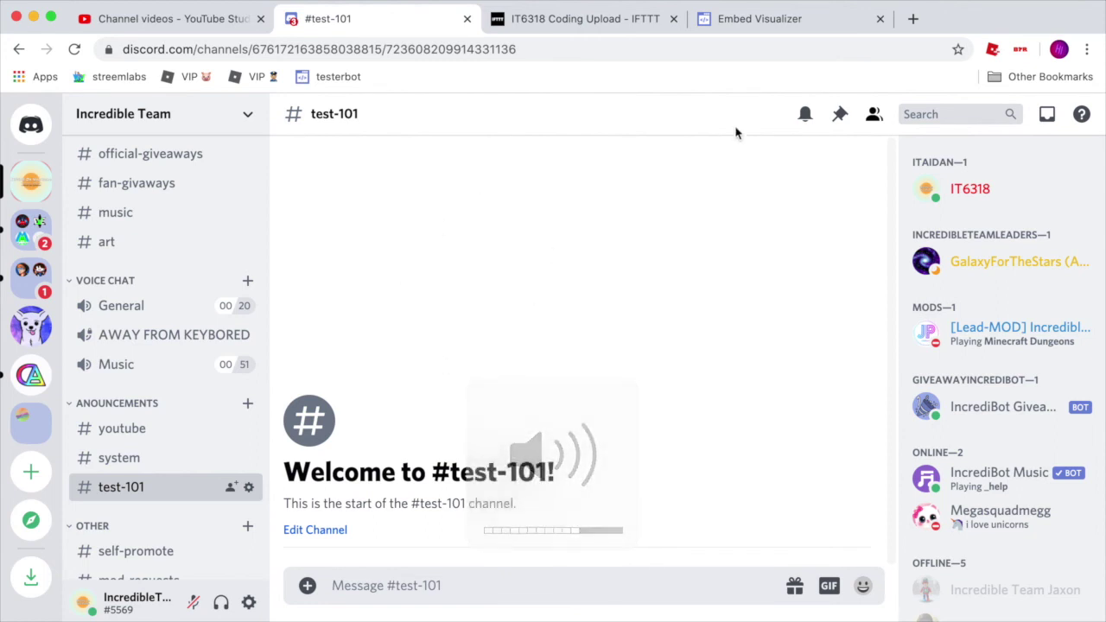
{"action": "left_click", "coordinate": [580, 21]}
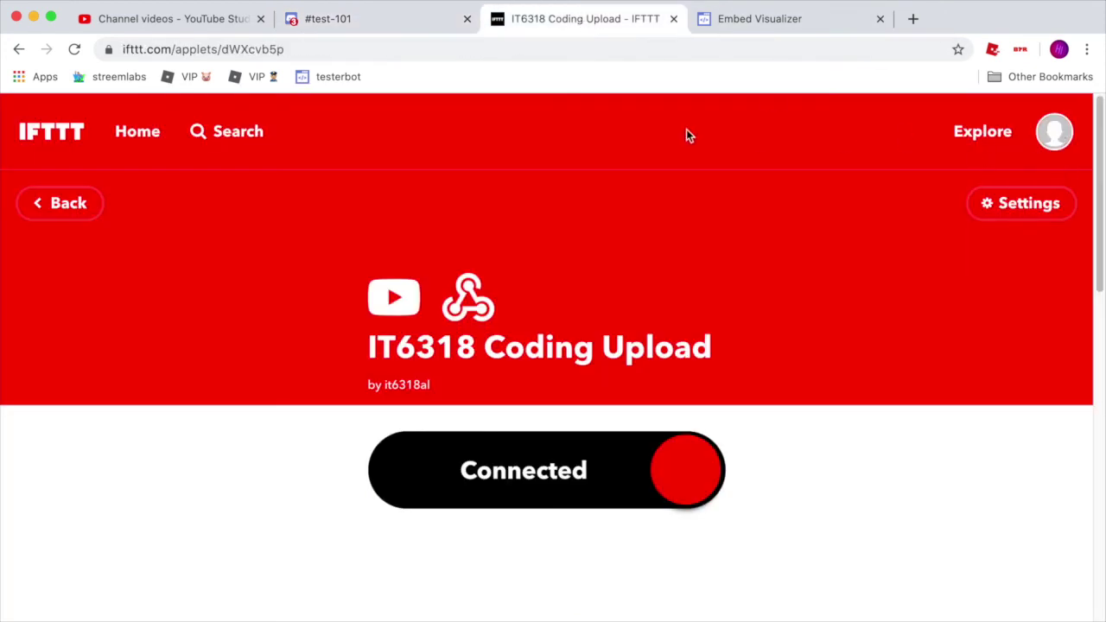
{"action": "left_click", "coordinate": [1054, 138]}
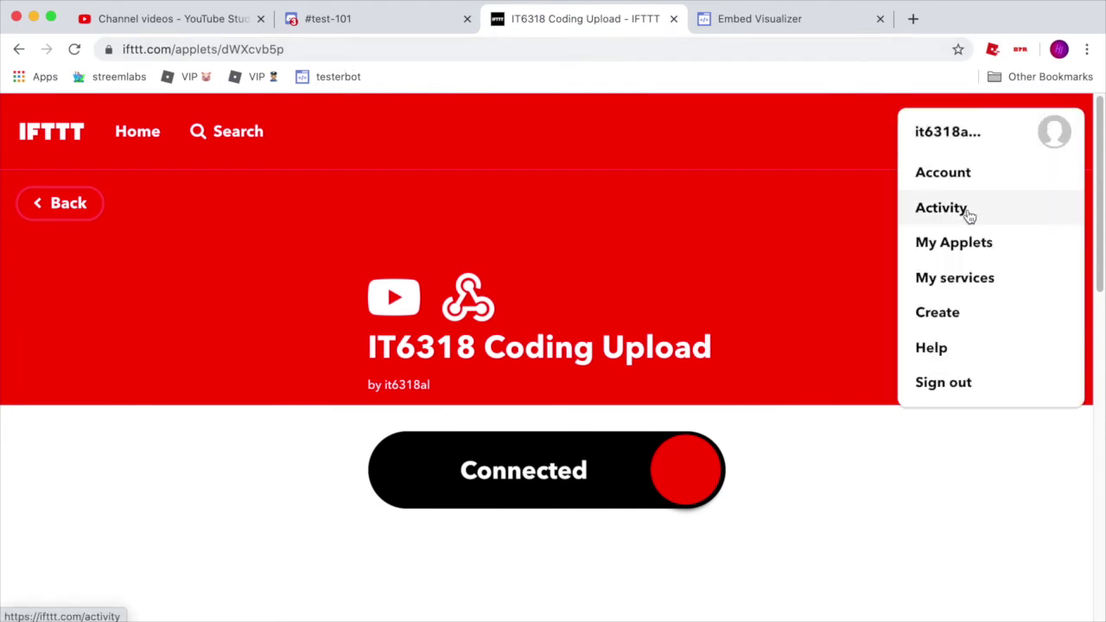
- Return to Discord and examine the webhook bot's announcement in test-101, including its text, link and video preview
{"action": "left_click", "coordinate": [373, 30]}
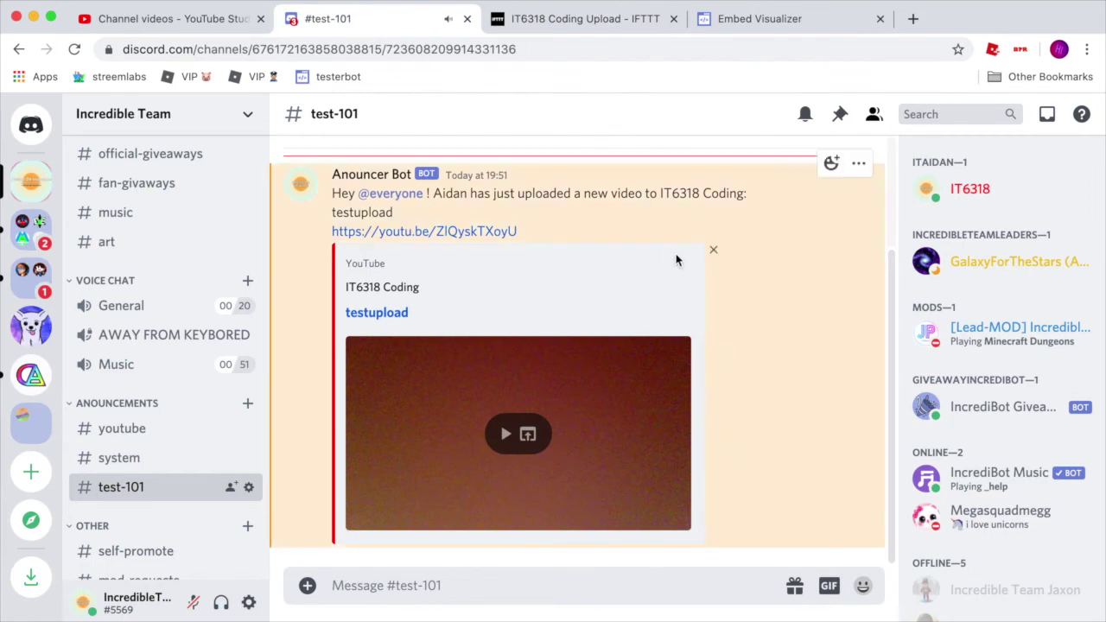
{"action": "mouse_move", "coordinate": [890, 312]}
{"action": "left_mouse_down"}
{"action": "mouse_move", "coordinate": [884, 235]}
{"action": "mouse_move", "coordinate": [894, 313]}
{"action": "left_mouse_up"}
{"action": "left_click", "coordinate": [1058, 12]}
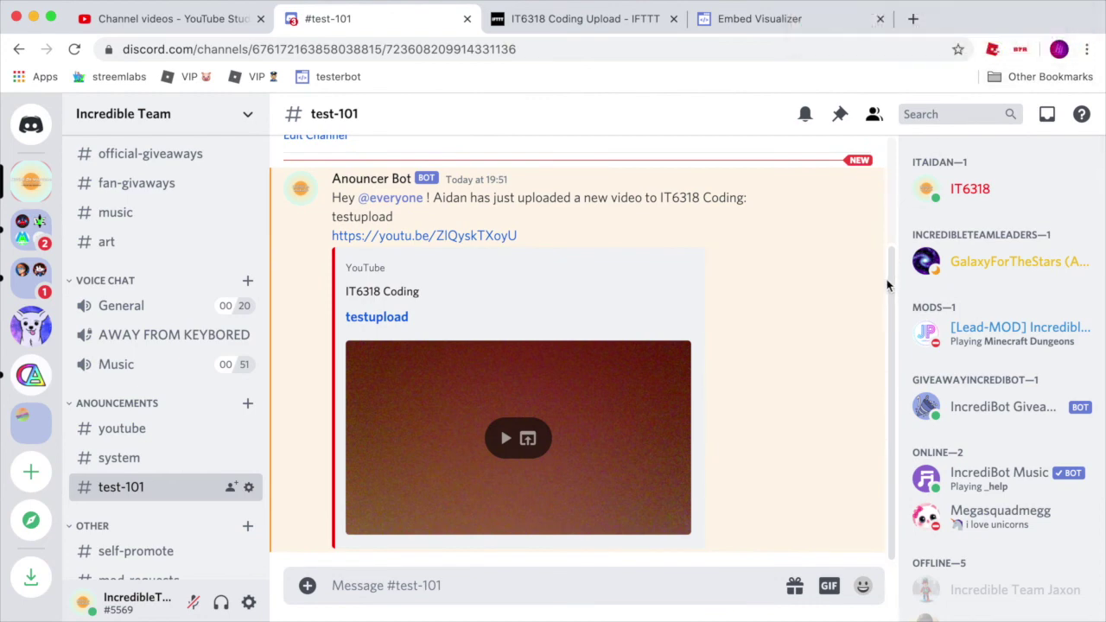
{"action": "left_click_drag", "start_coordinate": [893, 290], "coordinate": [870, 214]}
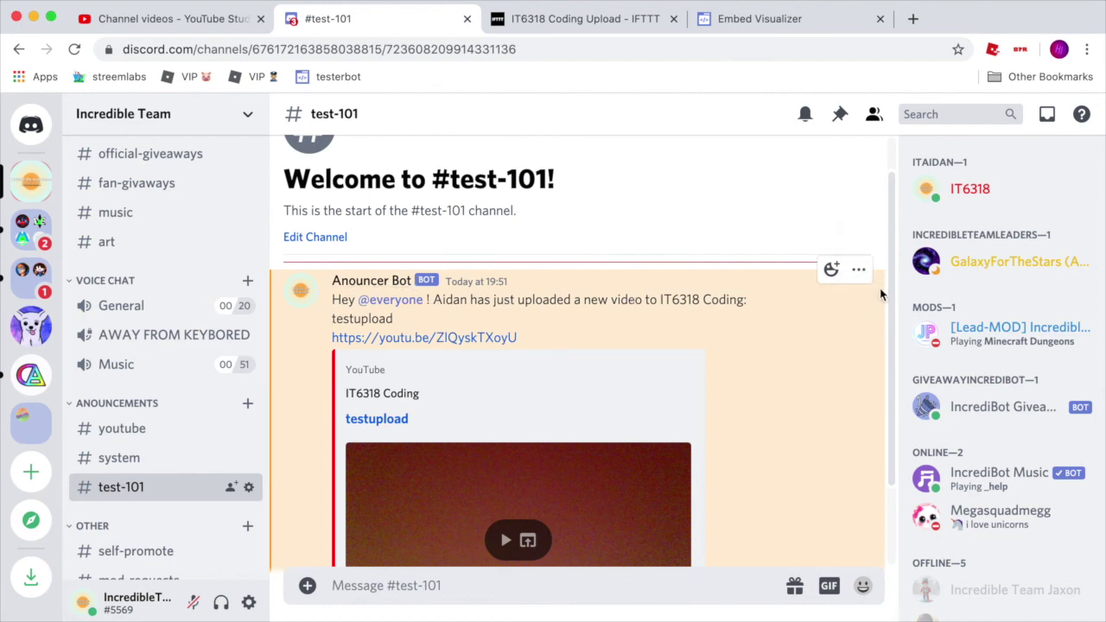
{"action": "left_click_drag", "start_coordinate": [891, 294], "coordinate": [896, 424]}
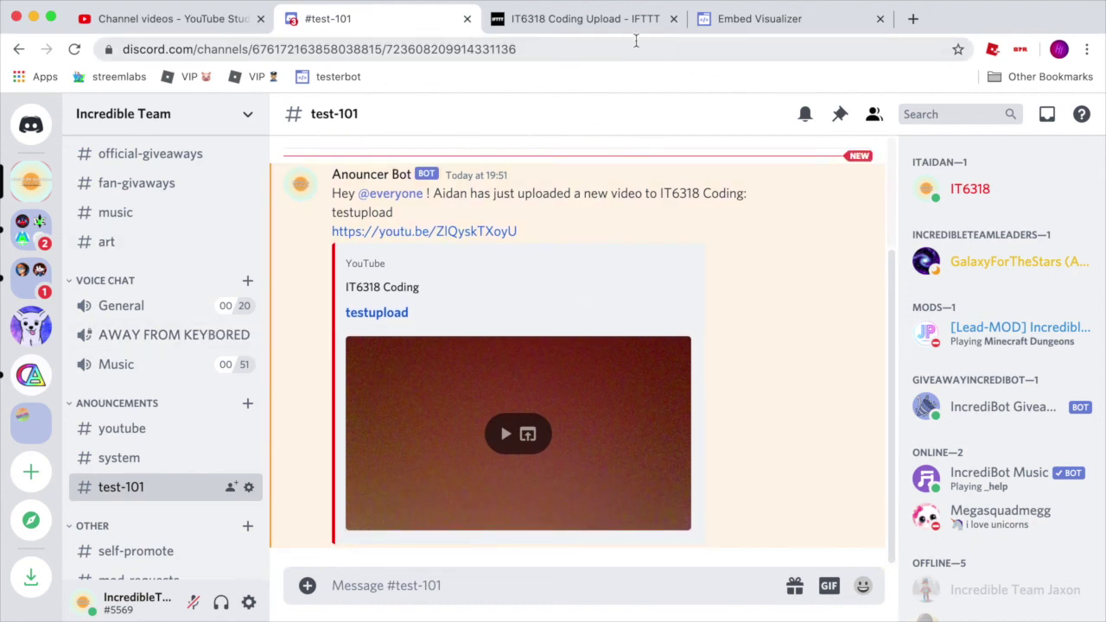
- Review the applet run history in IFTTT's activity log, and return to Discord's test-101 channel
{"action": "left_click", "coordinate": [548, 22]}
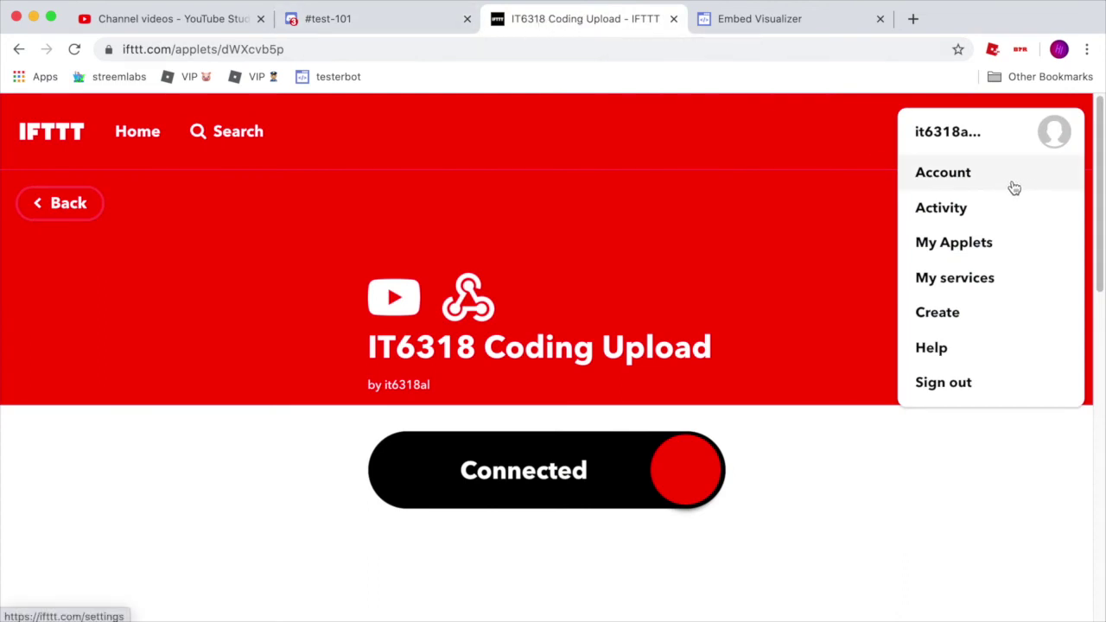
{"action": "left_click", "coordinate": [995, 213]}
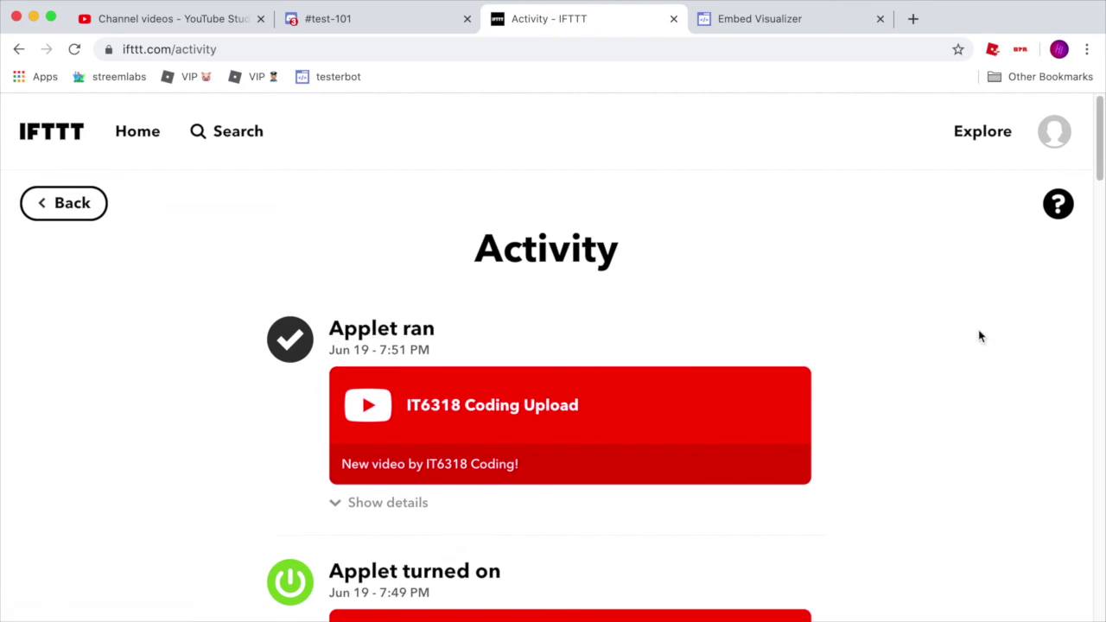
{"action": "left_click_drag", "start_coordinate": [1100, 127], "coordinate": [1102, 354]}
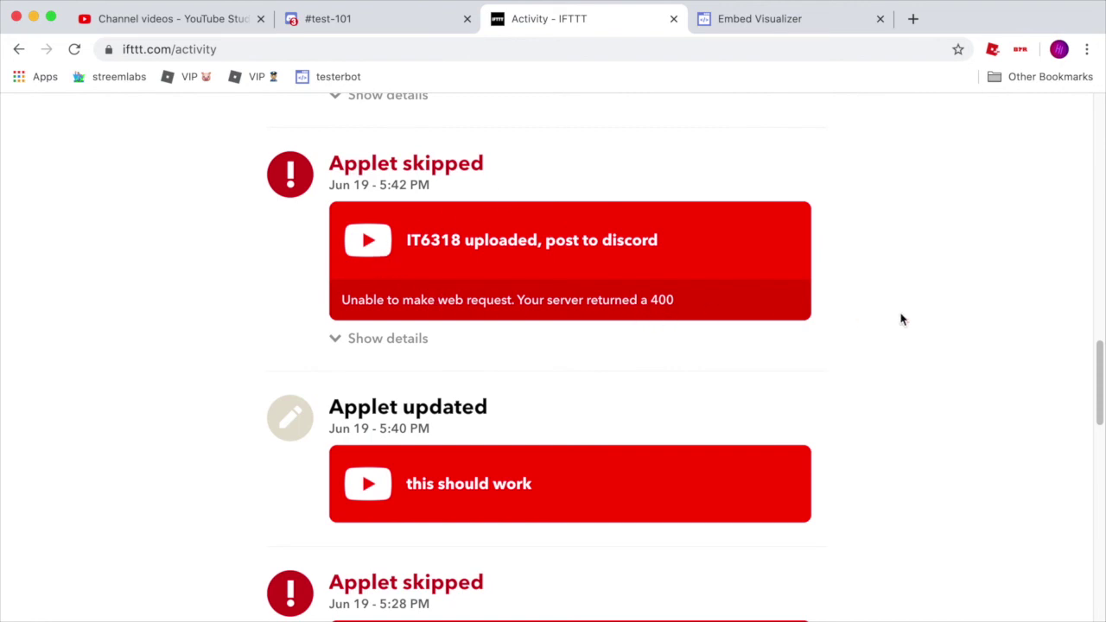
{"action": "left_click_drag", "start_coordinate": [1101, 357], "coordinate": [1102, 462]}
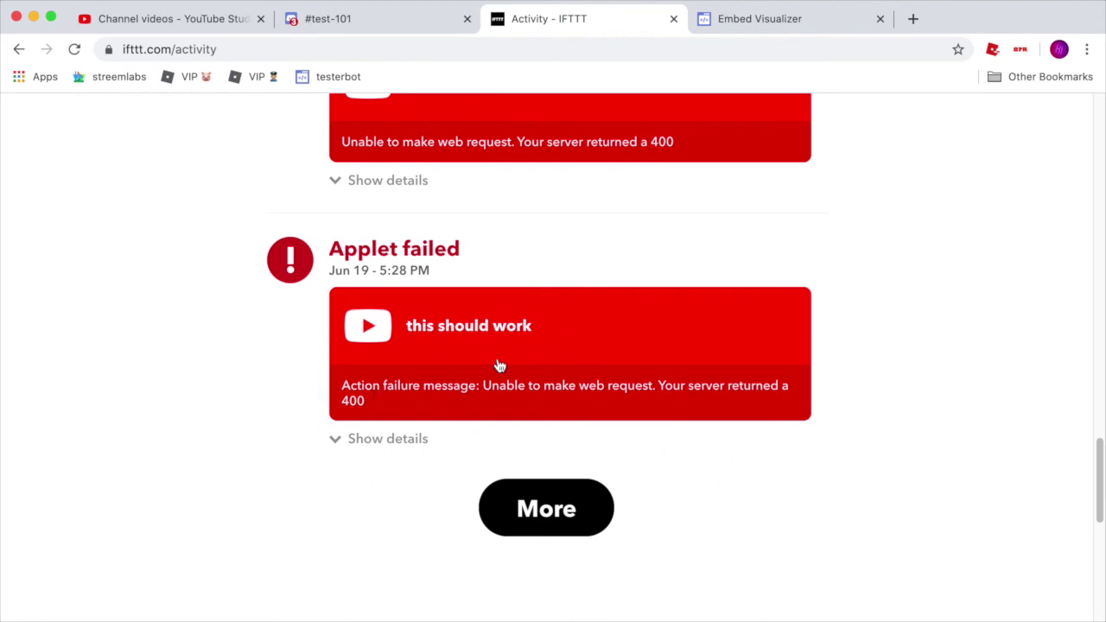
{"action": "scroll", "coordinate": [904, 353], "scroll_direction": "up", "scroll_amount": 15}
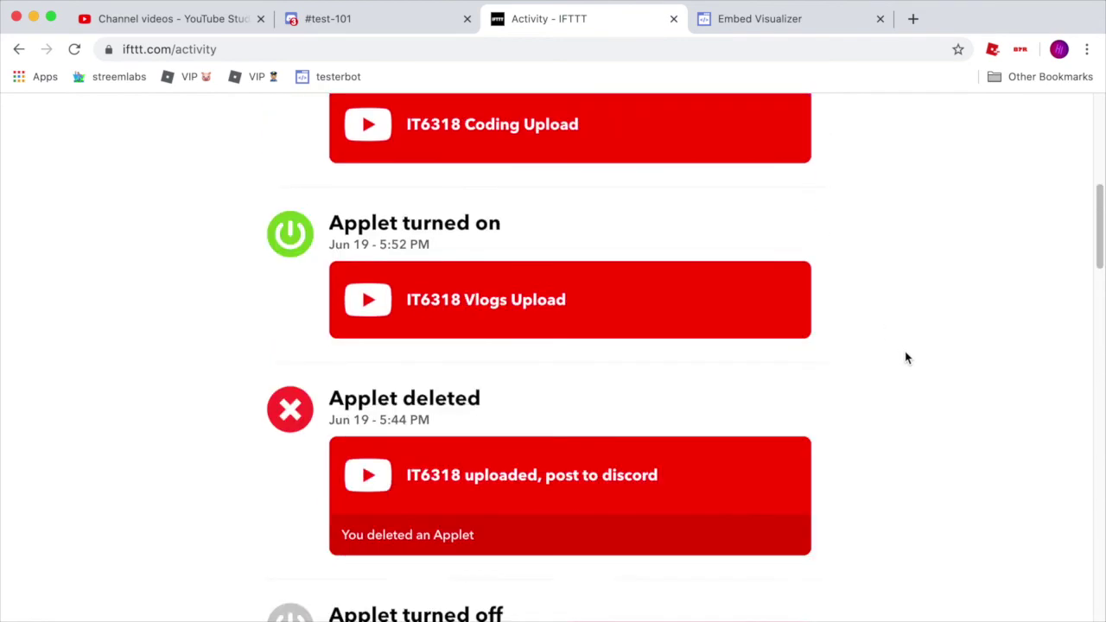
{"action": "scroll", "coordinate": [905, 356], "scroll_direction": "up", "scroll_amount": 10}
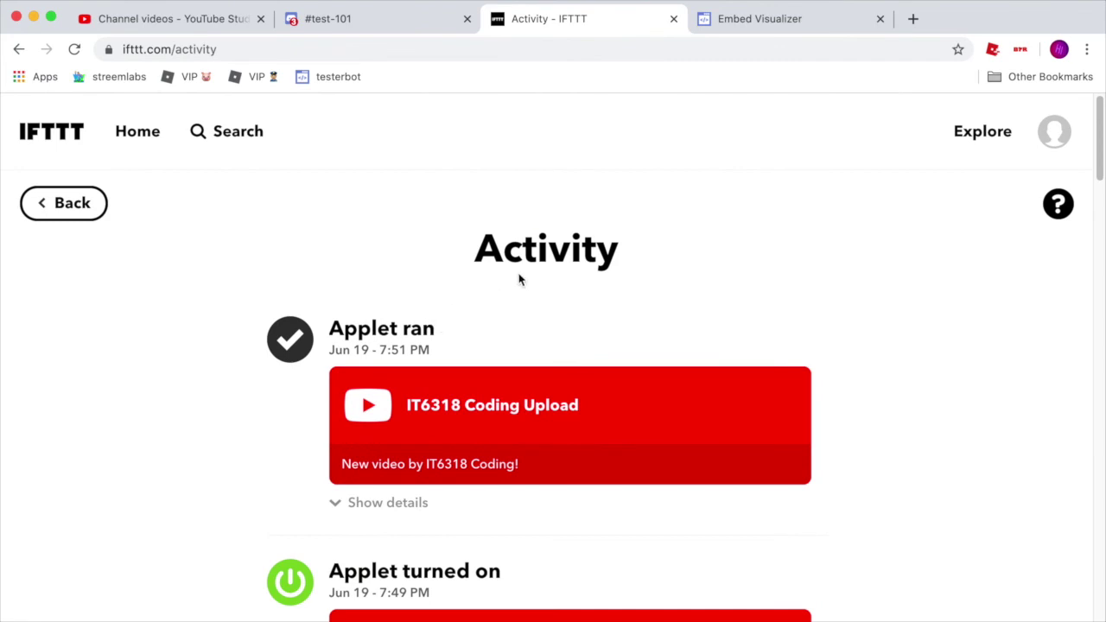
{"action": "left_click", "coordinate": [369, 33]}
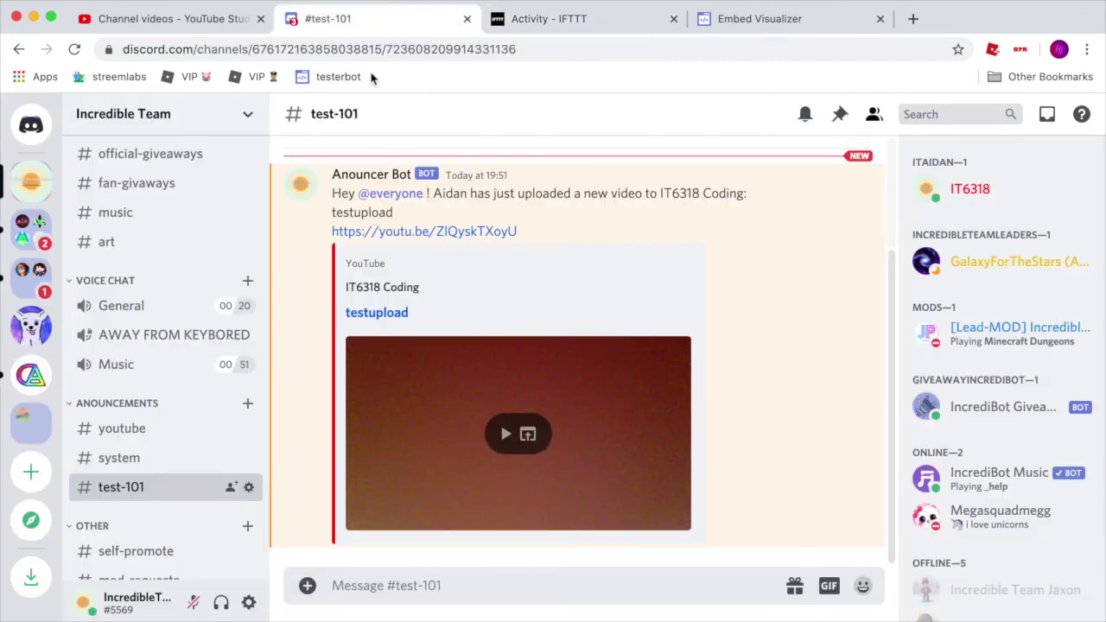